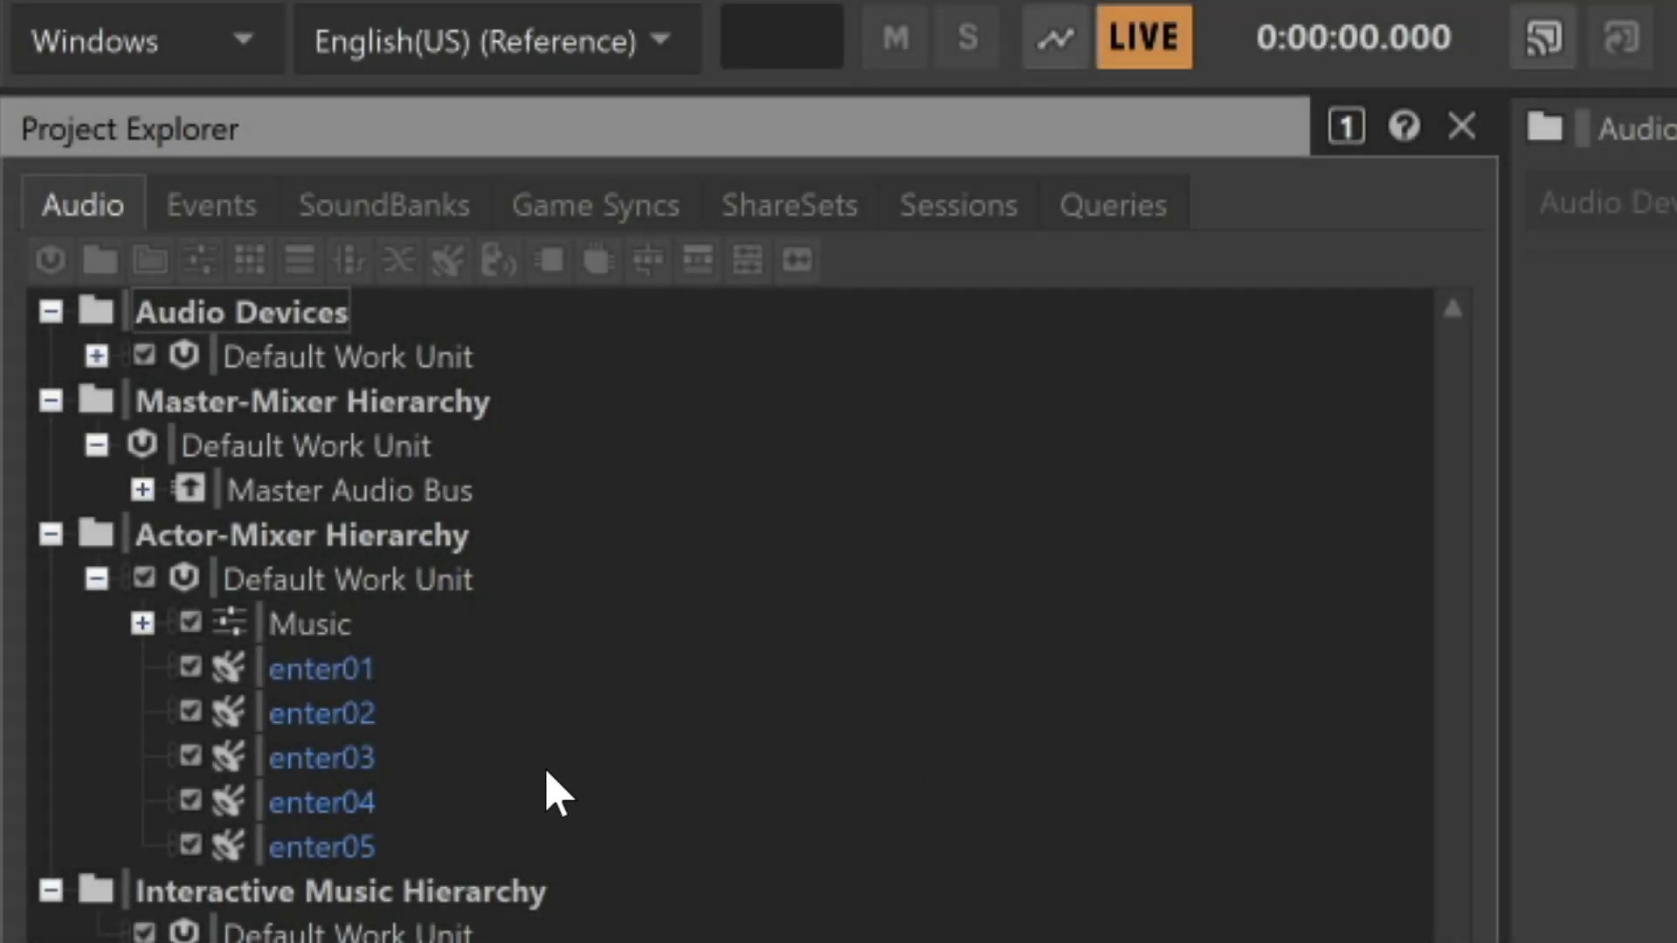
# Play enter01, change its pitch to -600, then play it again to hear the change
pyautogui.click(327, 675)
pyautogui.press('space')
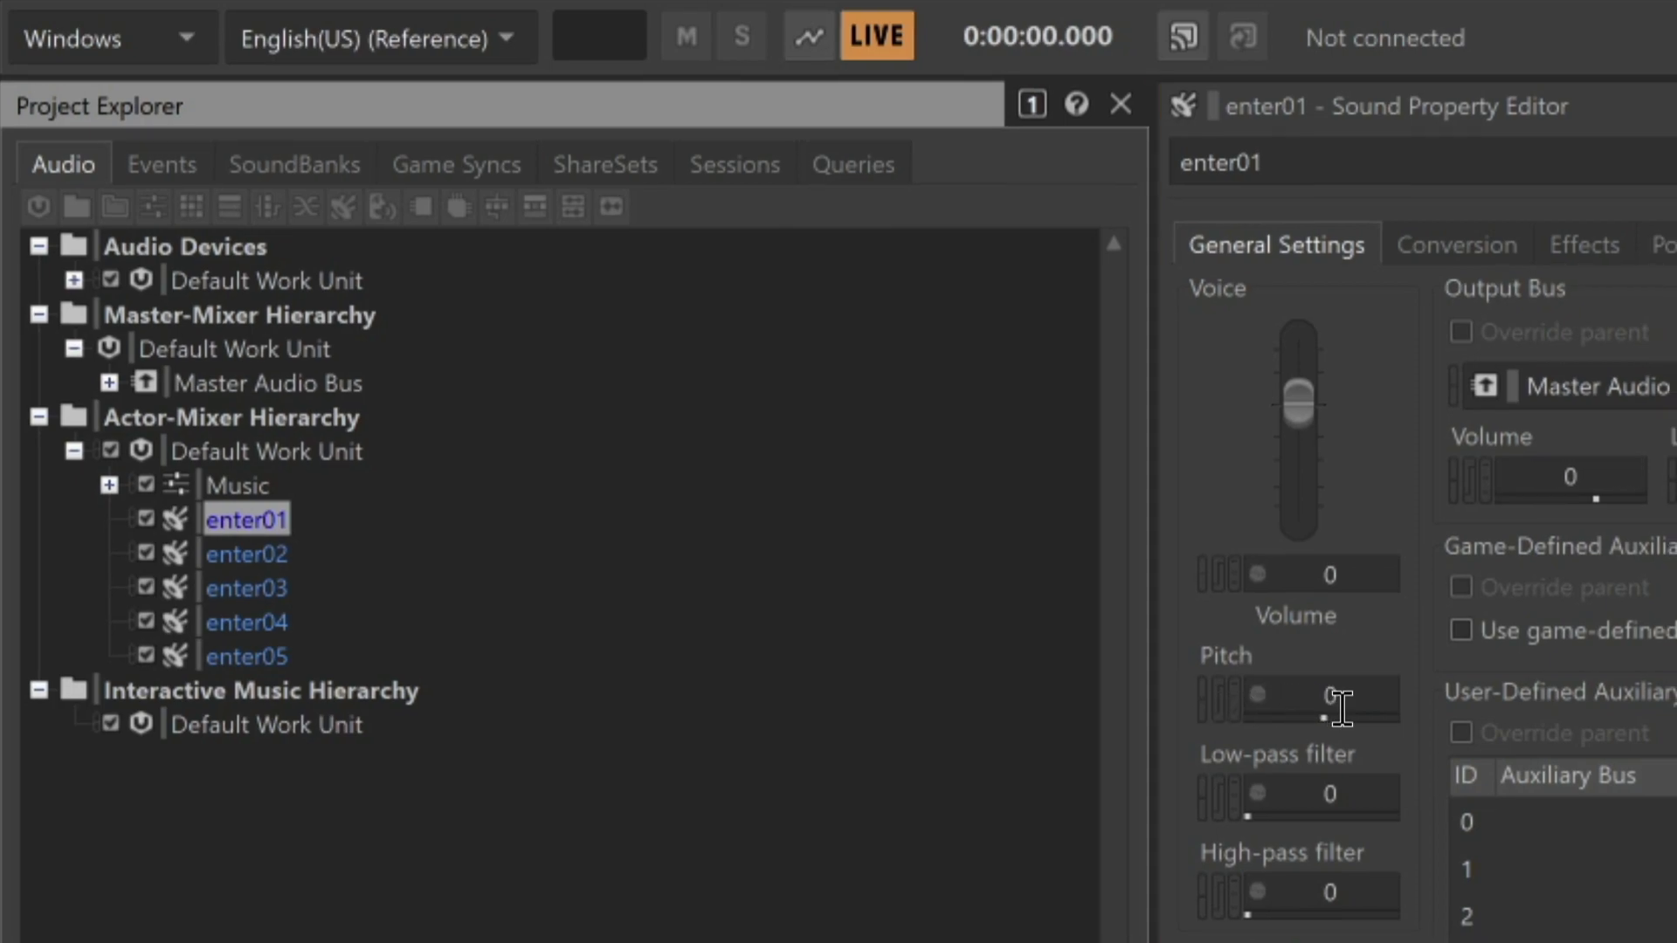
pyautogui.click(1334, 696)
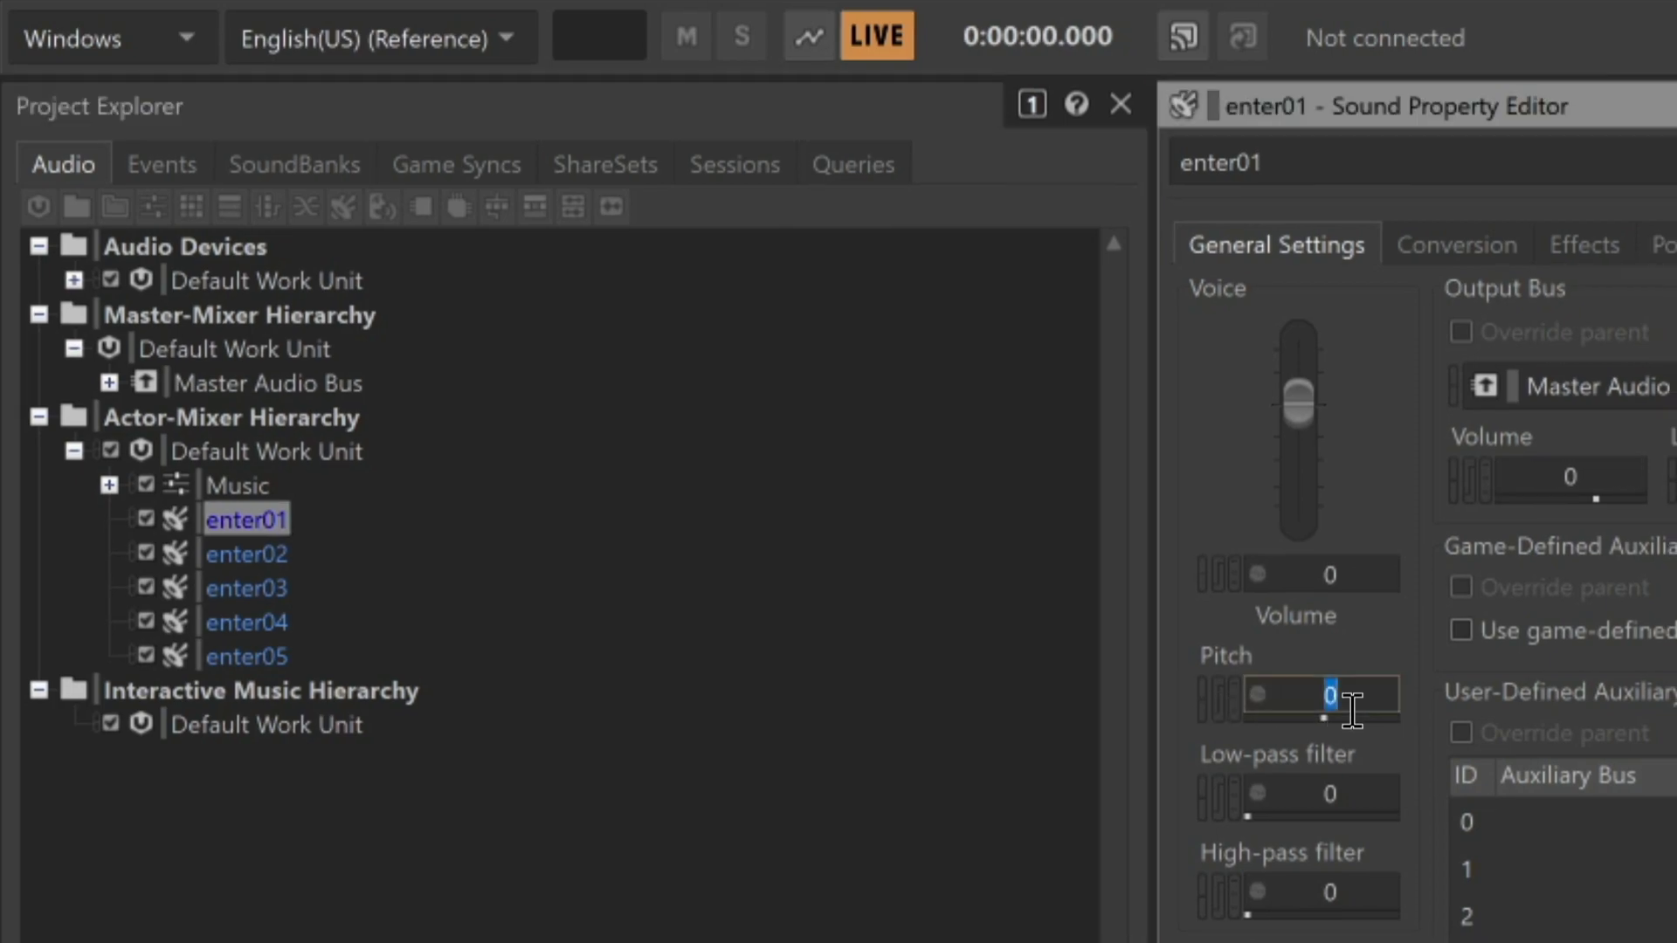
pyautogui.write('-600')
pyautogui.press('Return')
pyautogui.press('space')
# Wrap enter01–enter05 in a new Actor-Mixer named 'Entry Voices' and set its pitch to 600
pyautogui.moveTo(316, 656); pyautogui.dragTo(253, 538)
pyautogui.rightClick(246, 514)
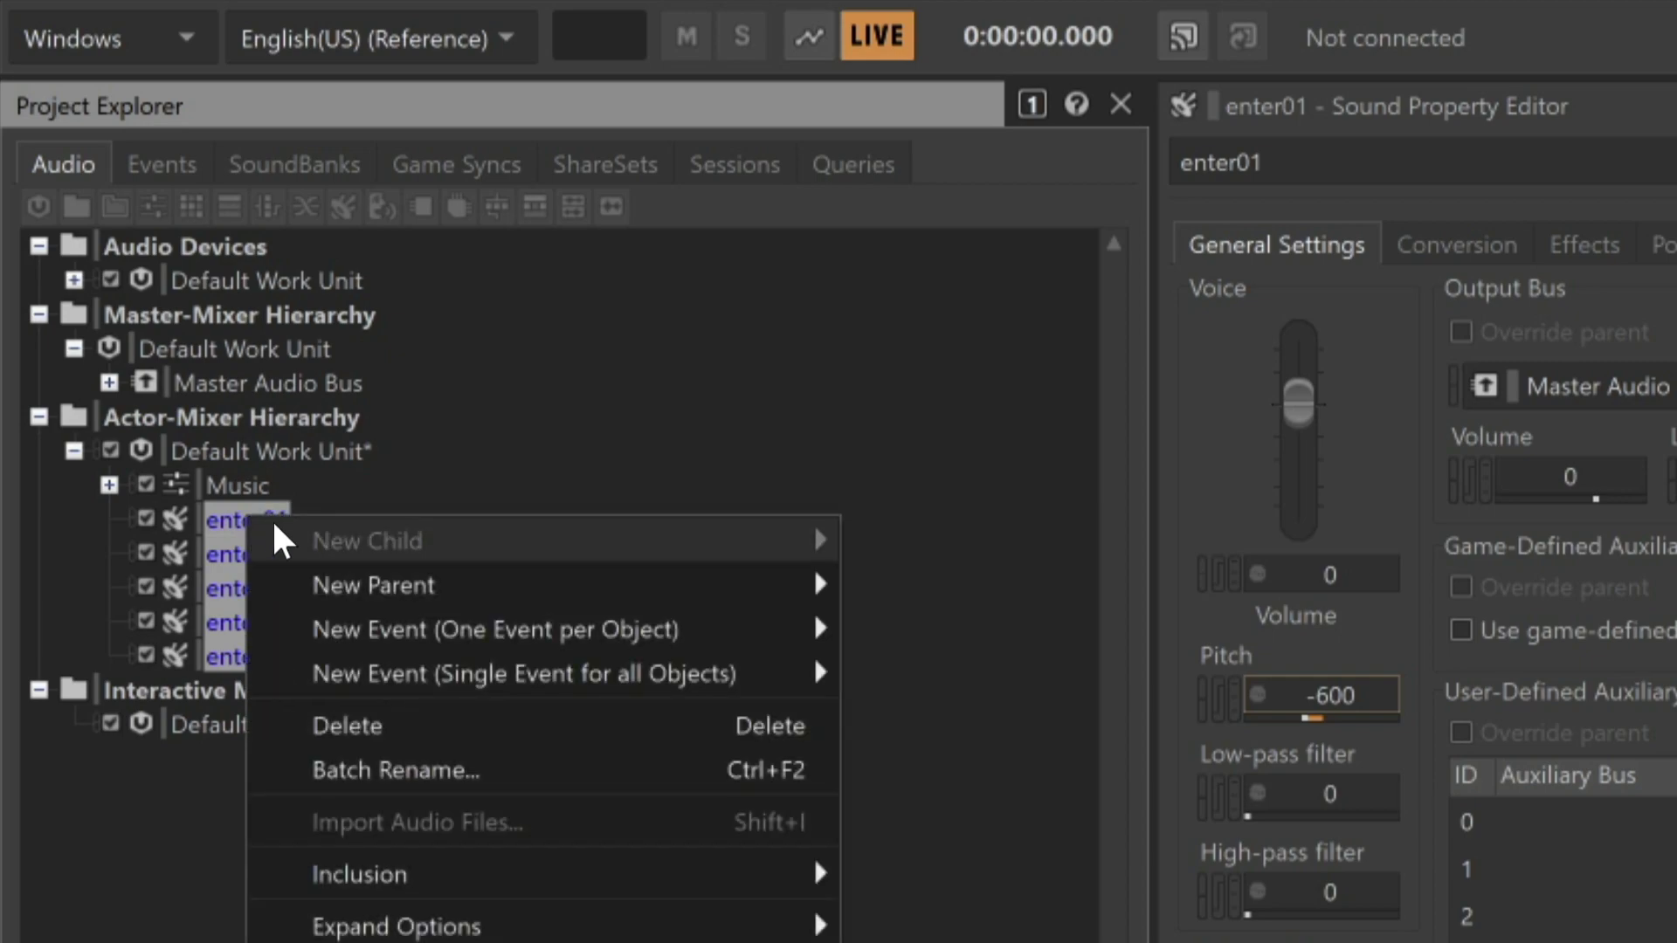
pyautogui.moveTo(374, 586)
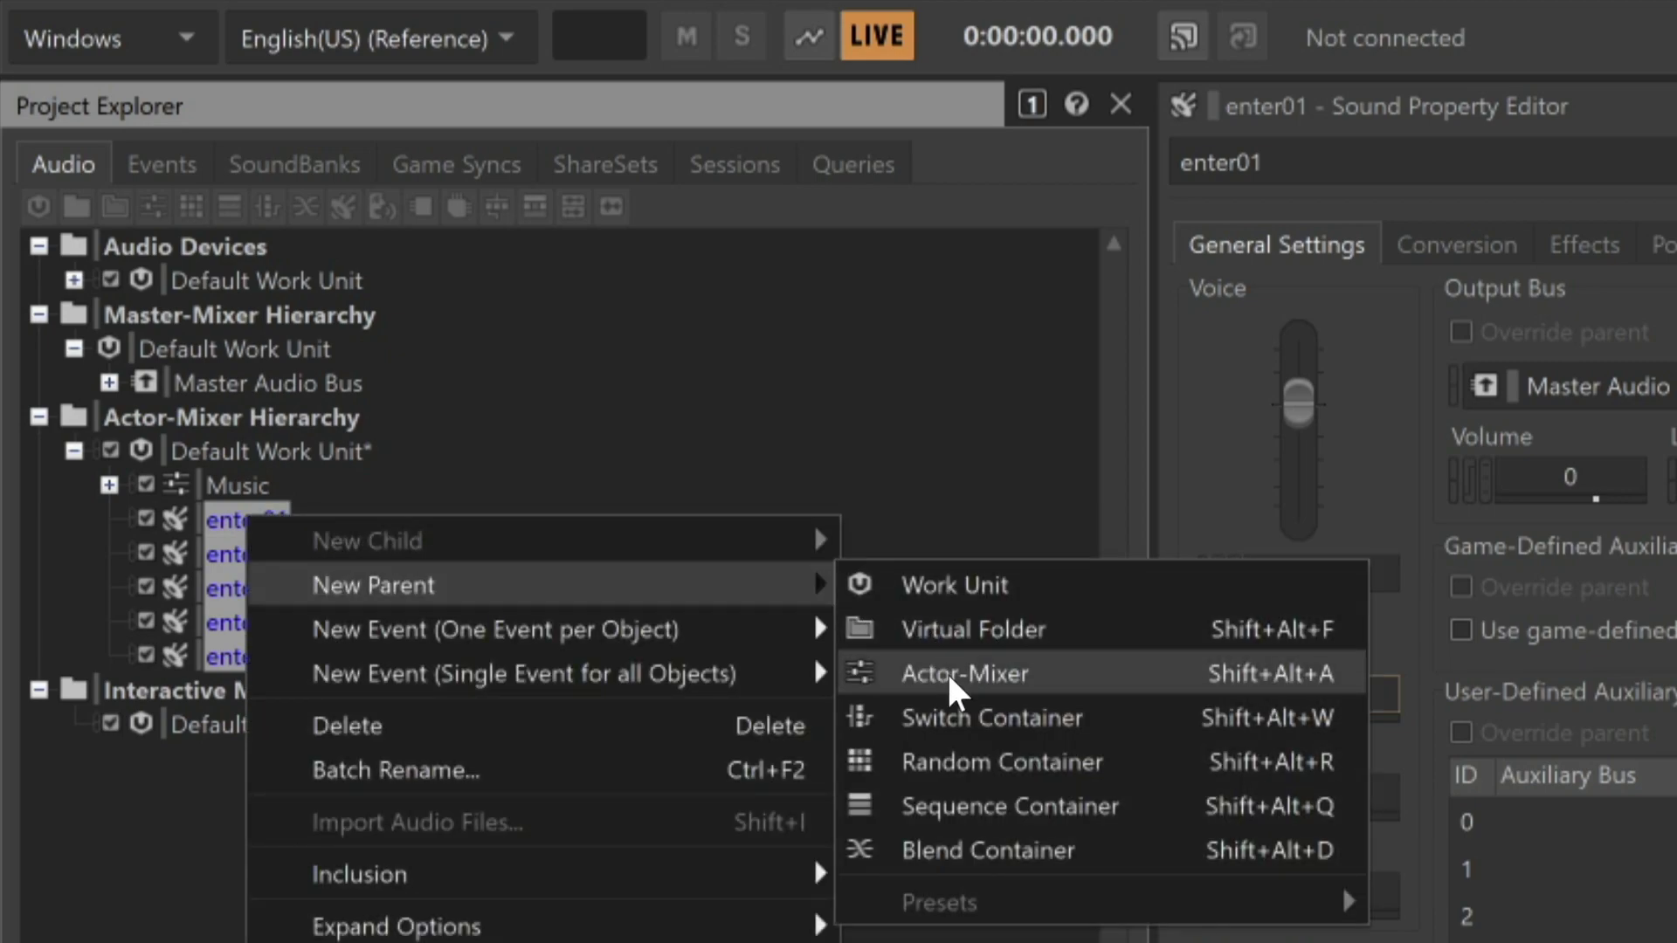
pyautogui.click(948, 671)
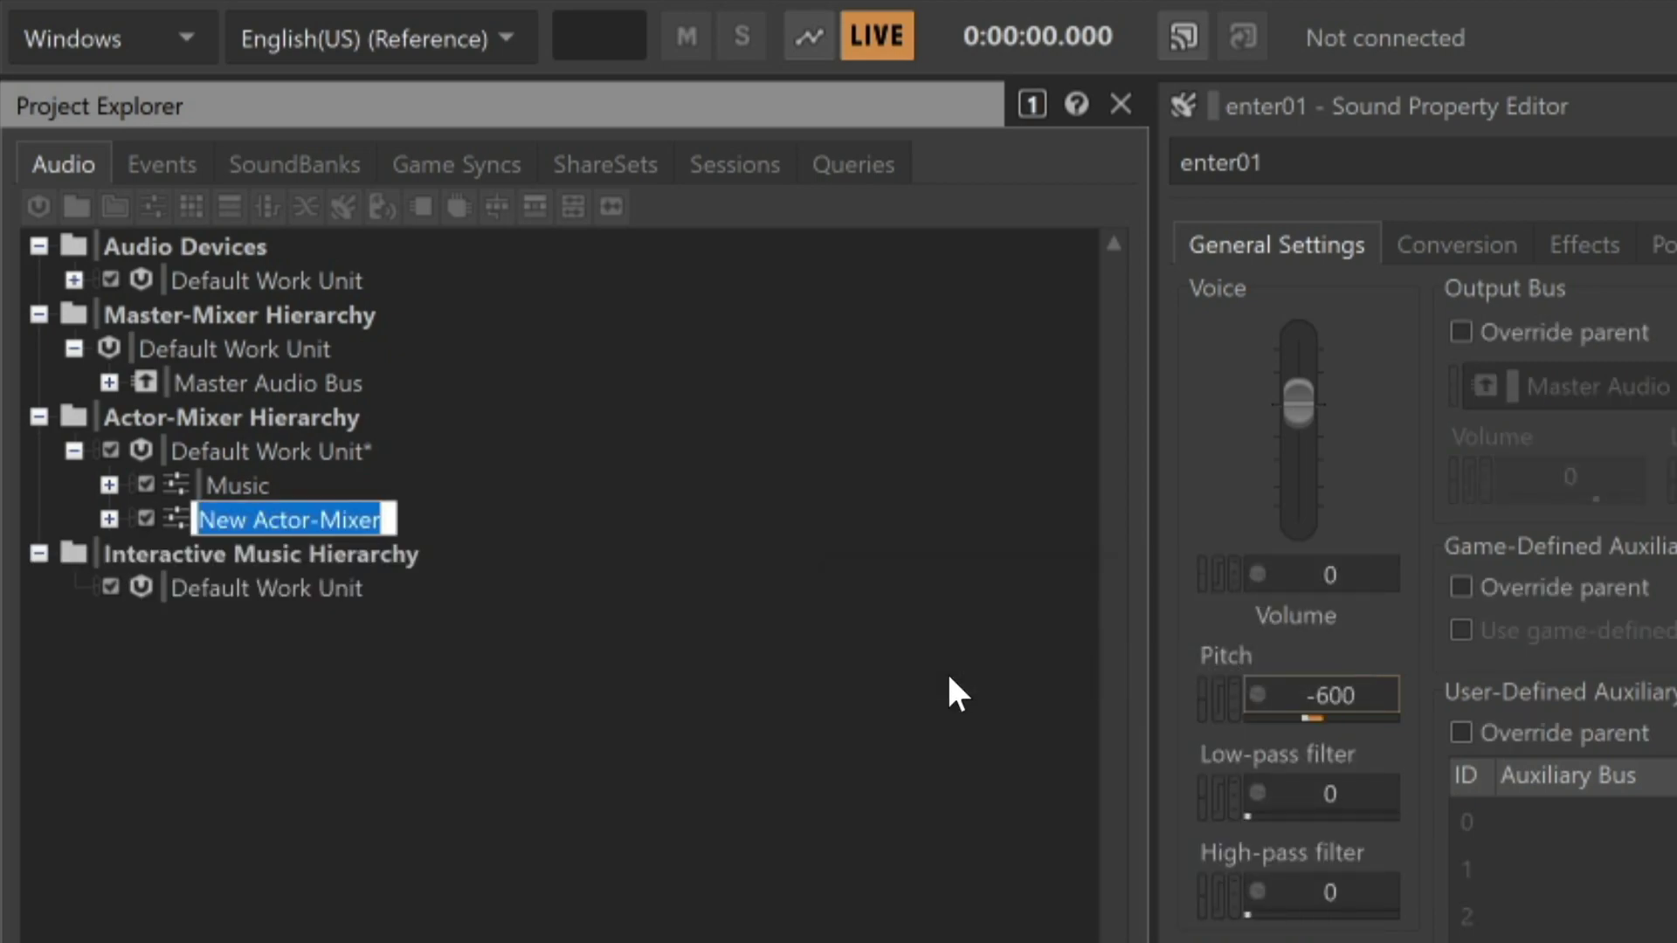
pyautogui.write('Entry Voices')
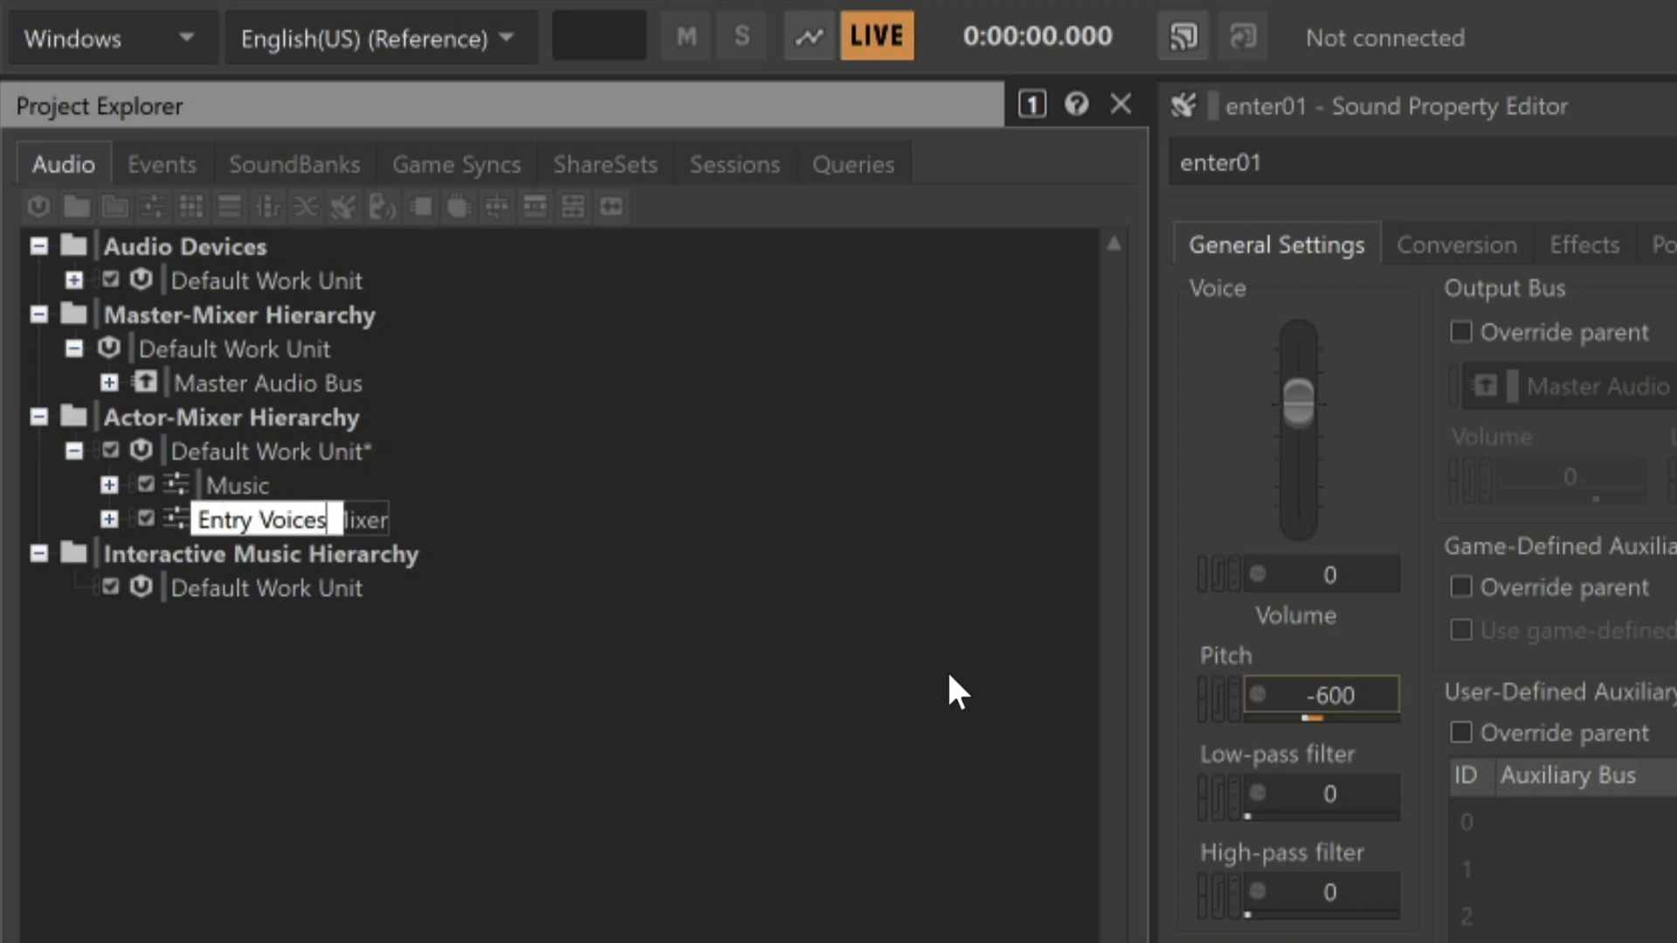
pyautogui.press('Return')
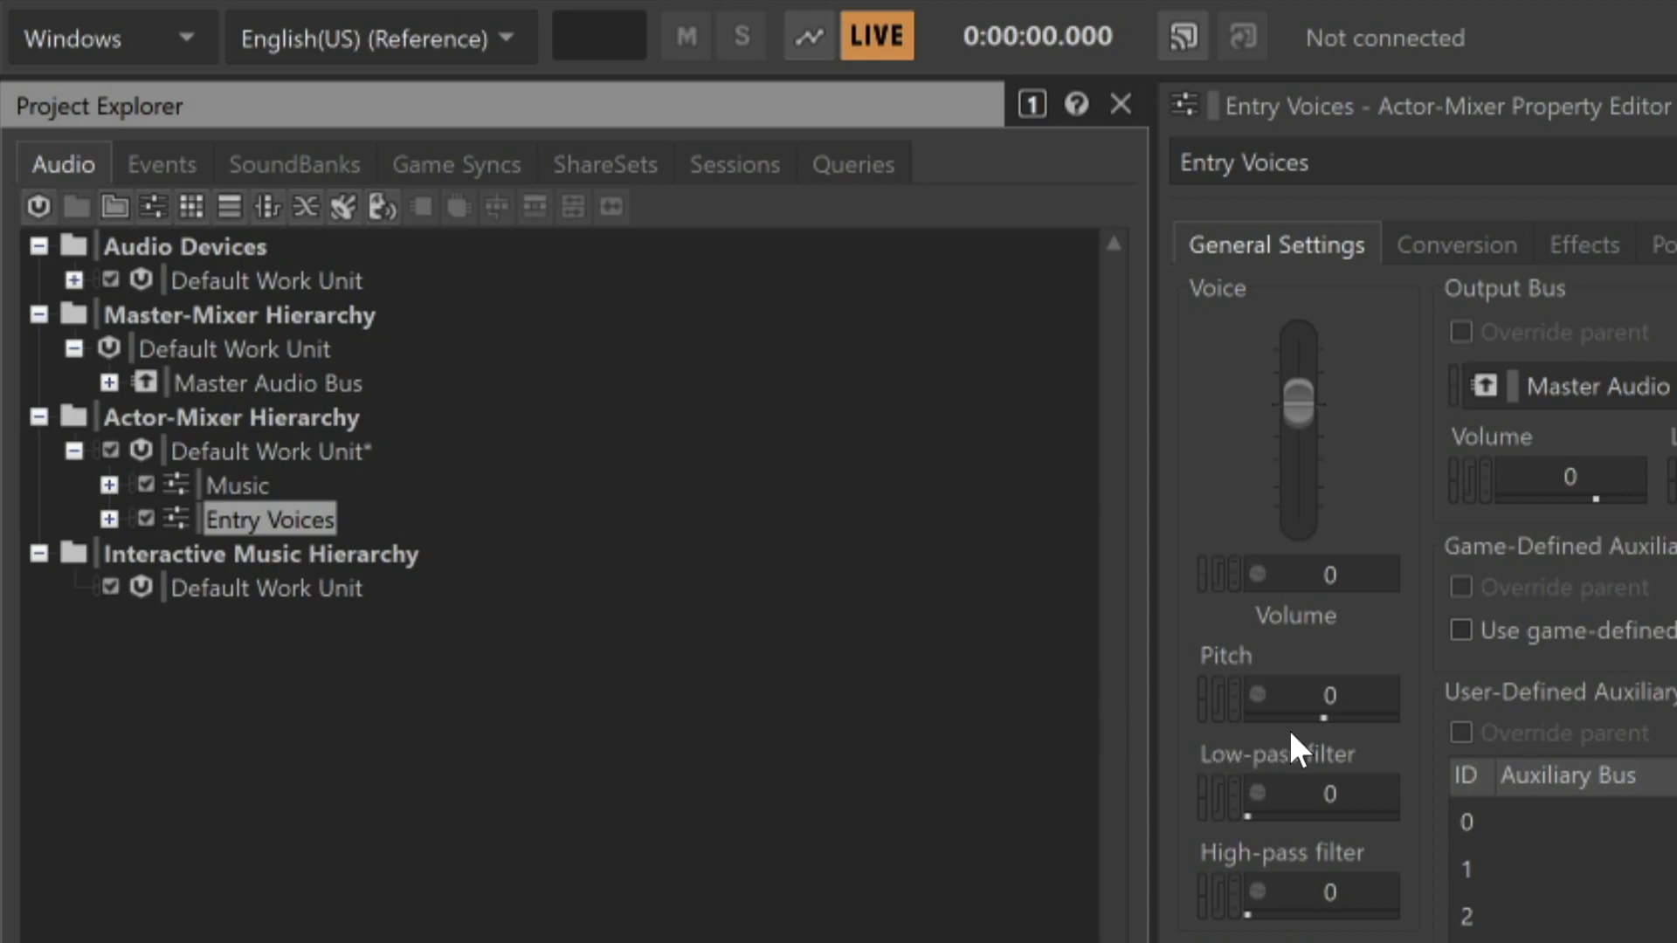
pyautogui.click(1359, 720)
pyautogui.write('600')
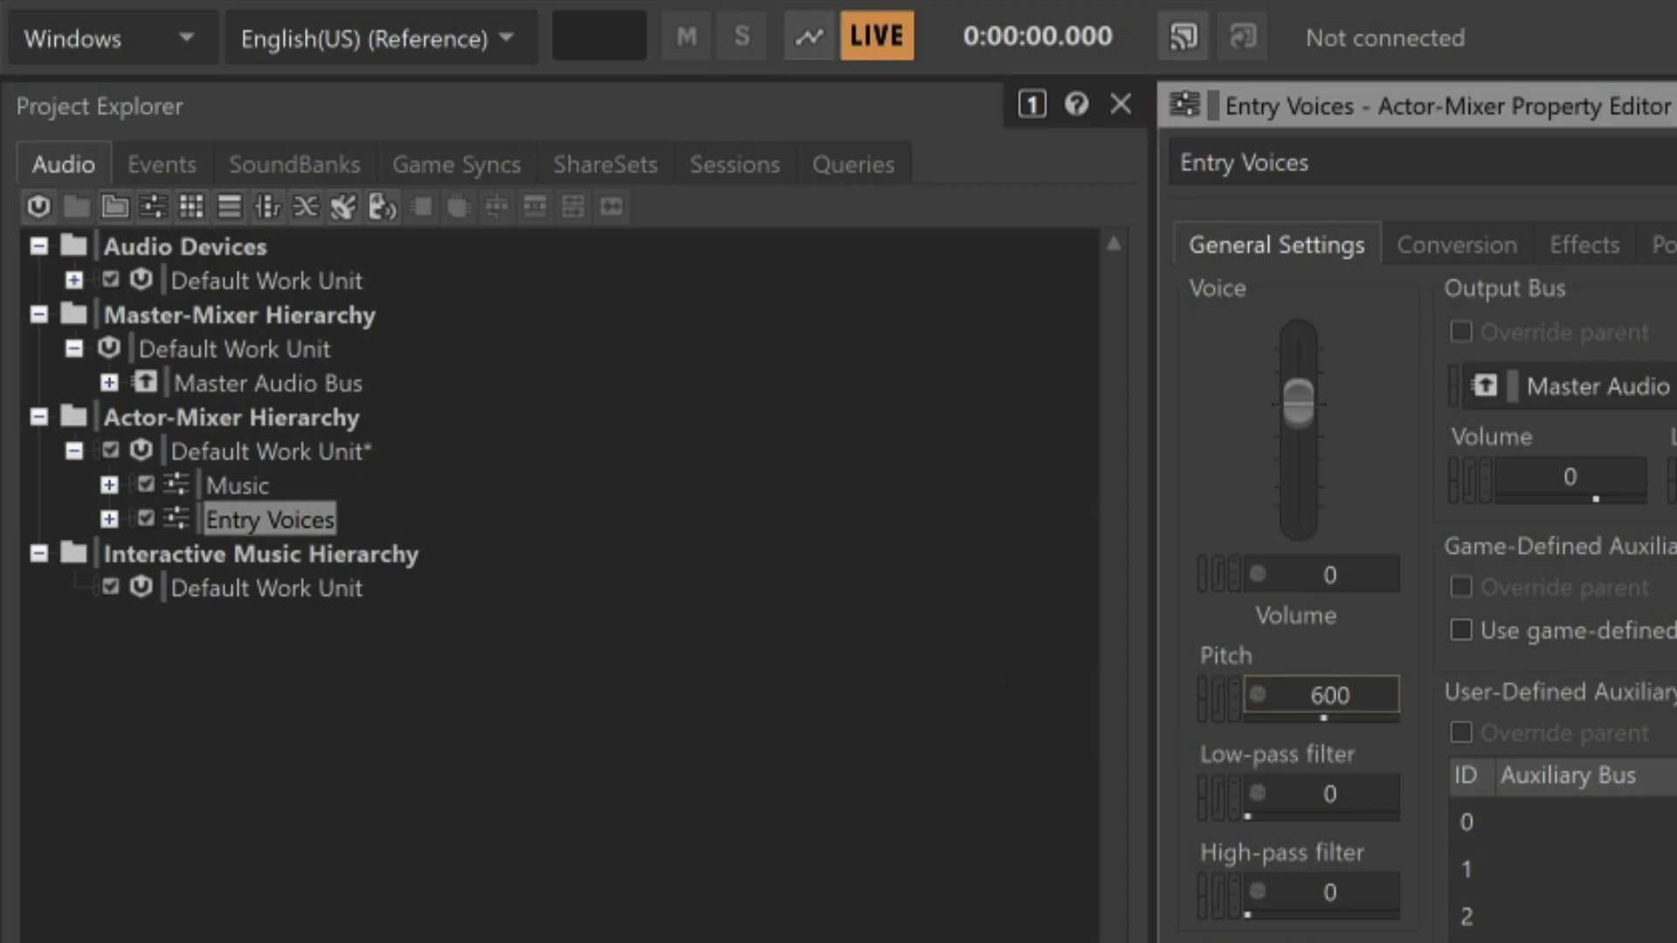
pyautogui.press('Return')
# Expand Entry Voices and play enter01, then enter02, to compare their resulting pitches
pyautogui.click(110, 519)
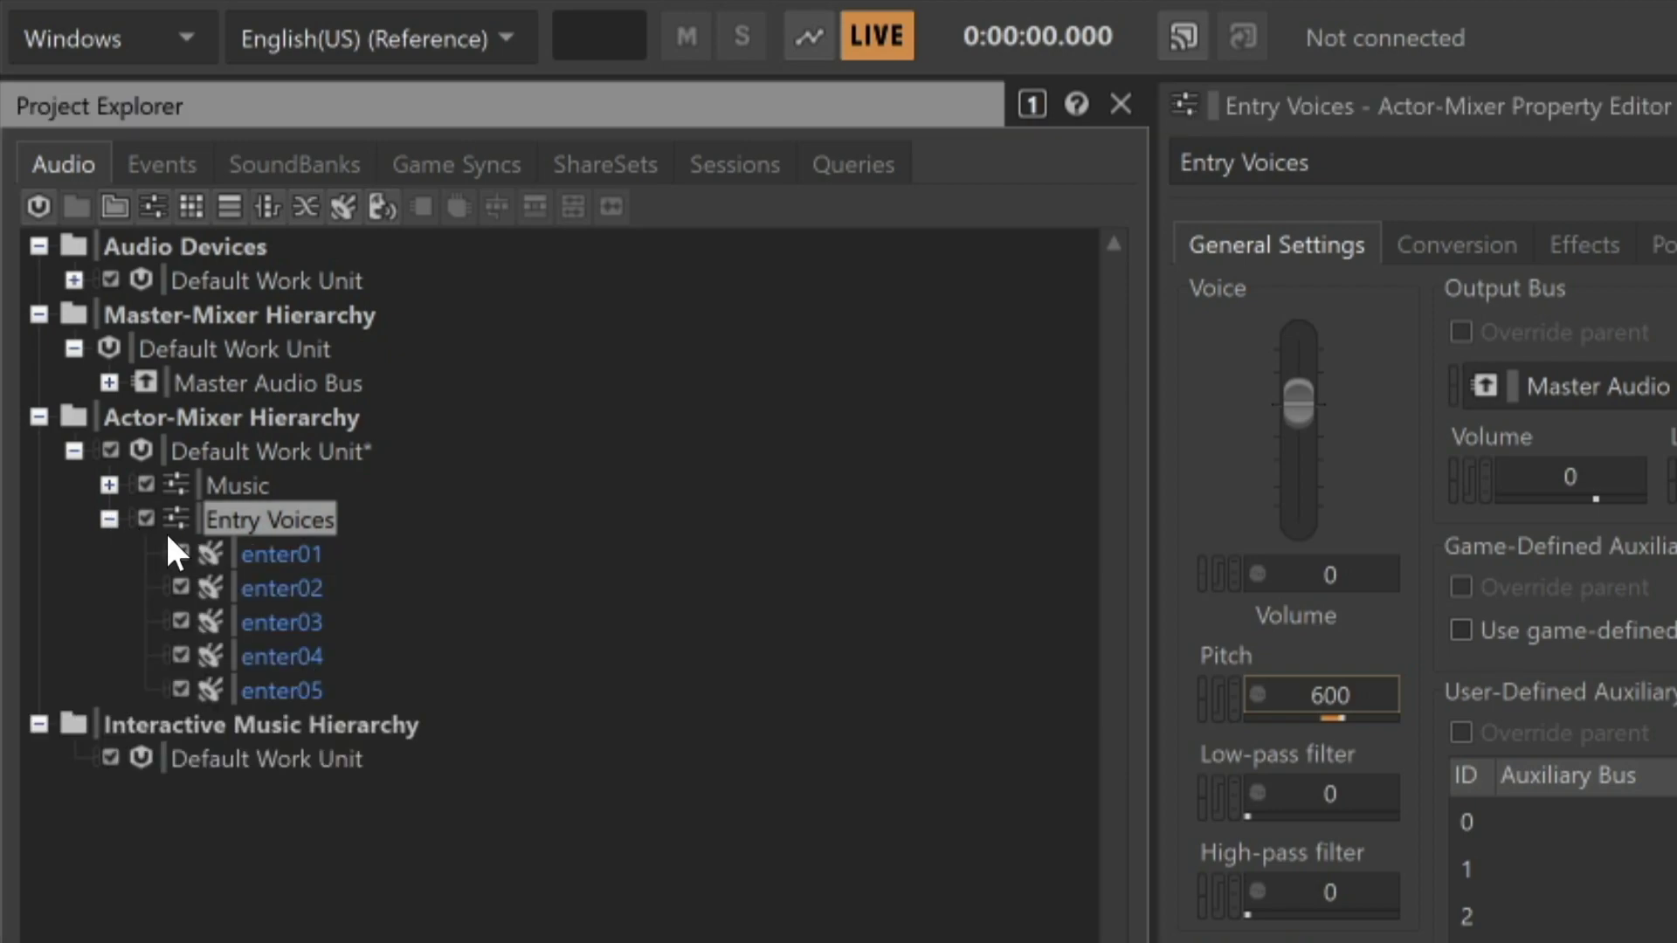
pyautogui.click(259, 547)
pyautogui.press('space')
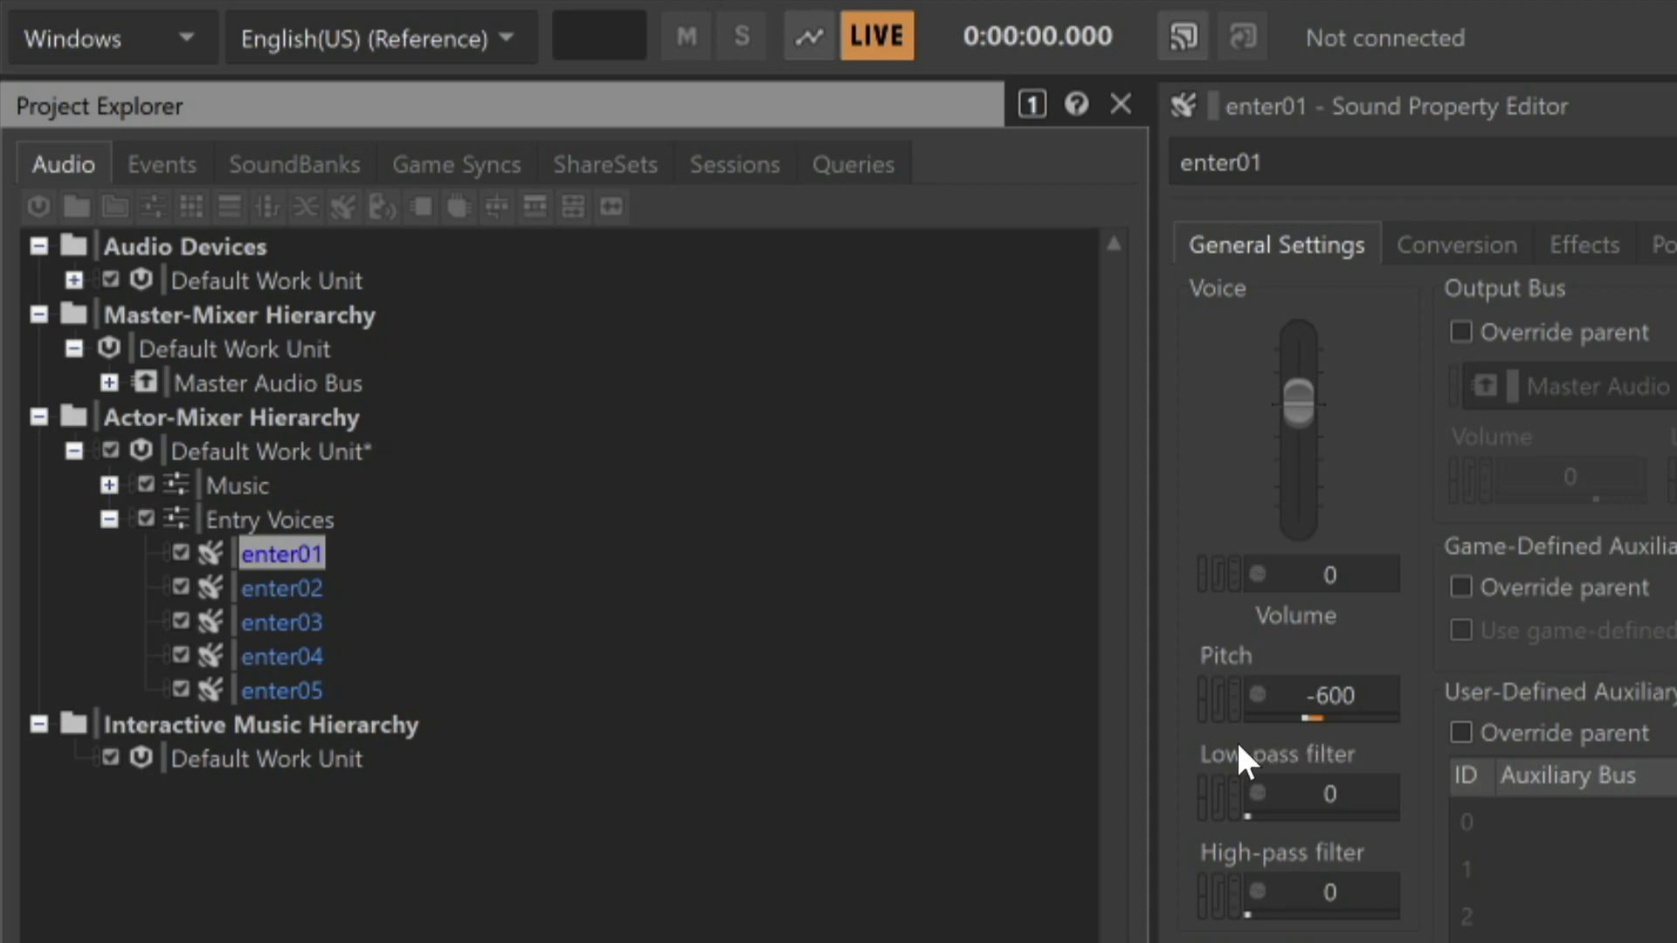
pyautogui.click(304, 592)
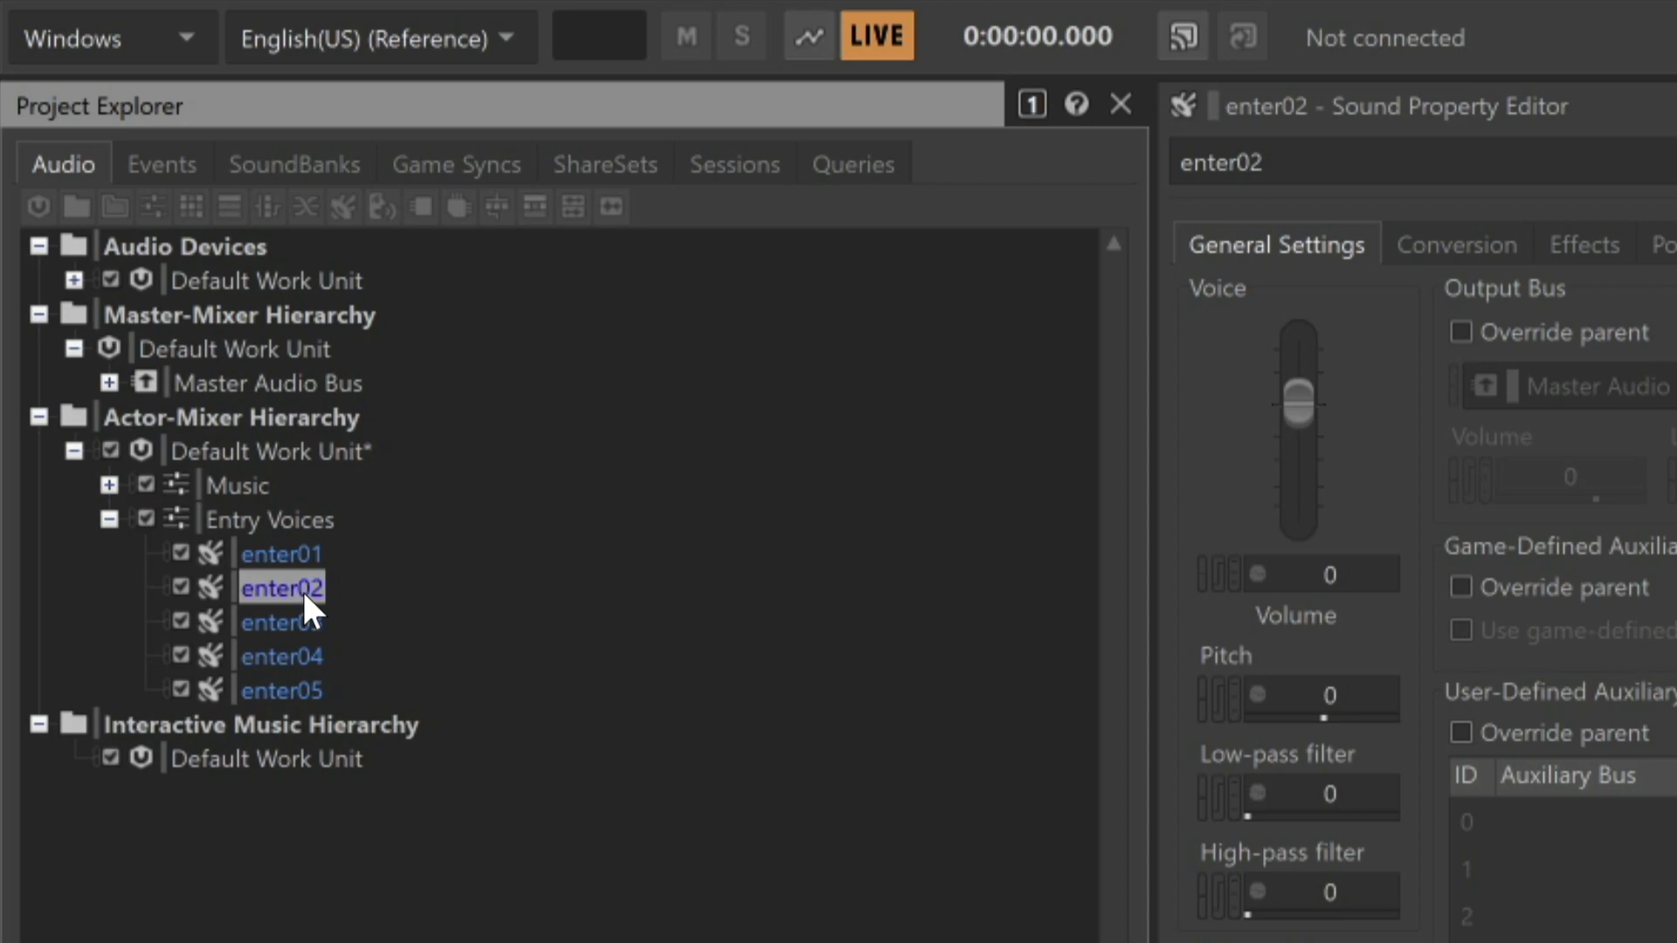
pyautogui.press('space')
# Add an audio bus named 'Entry Voices' under Master Audio Bus, beside Music
pyautogui.click(113, 380)
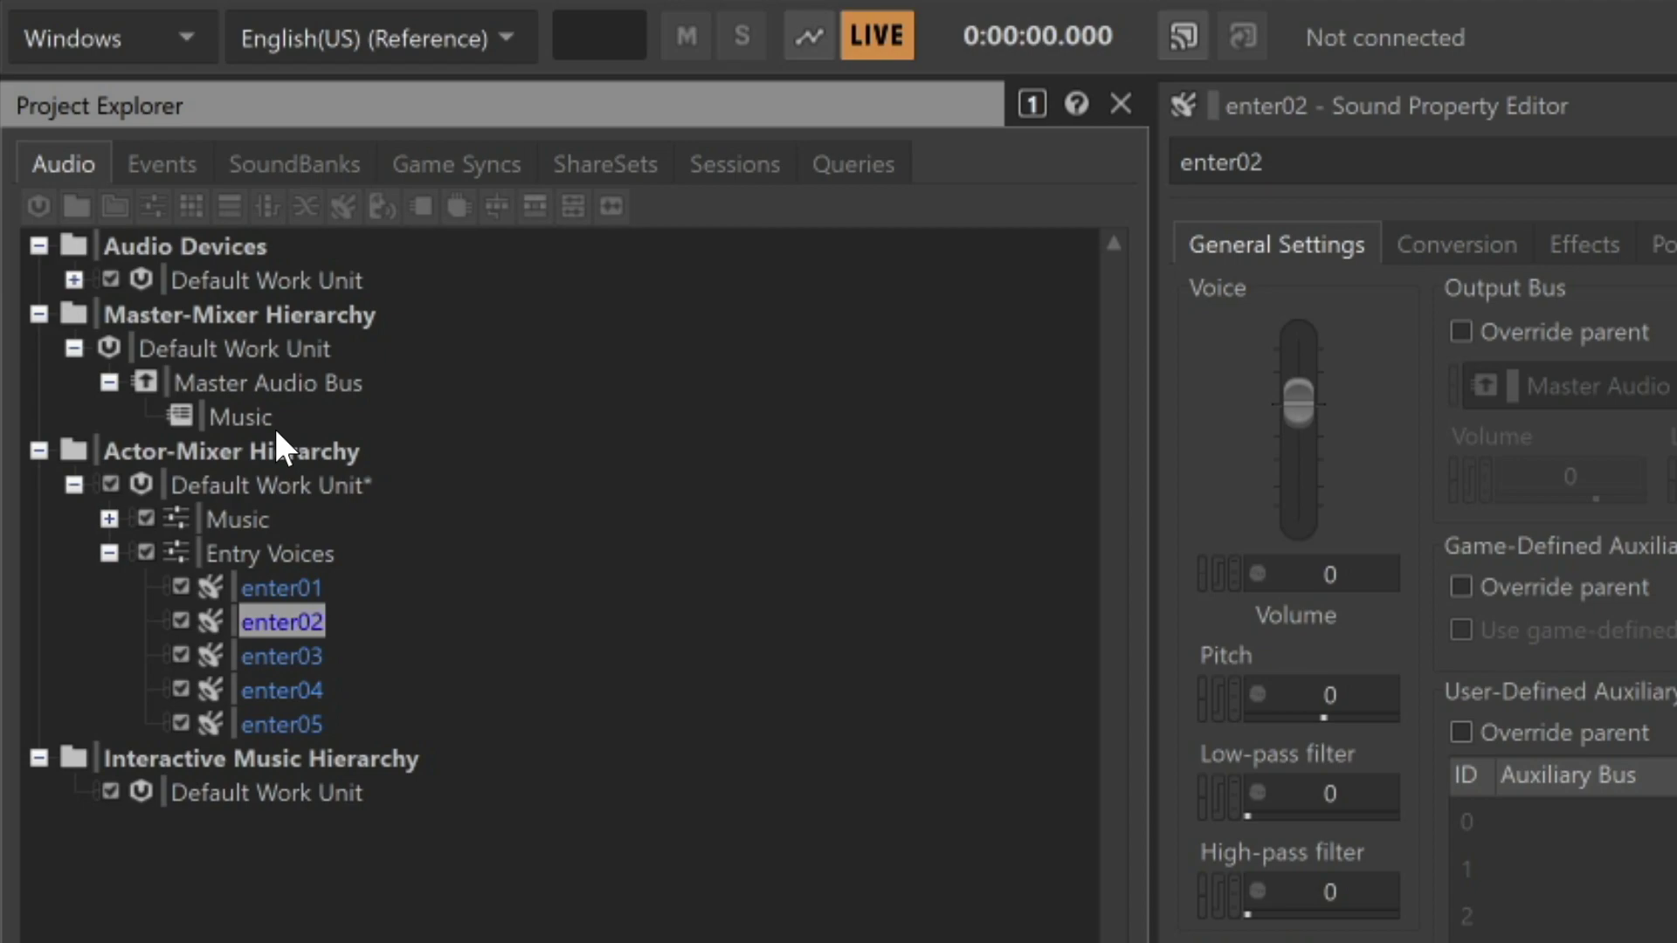
pyautogui.click(251, 382)
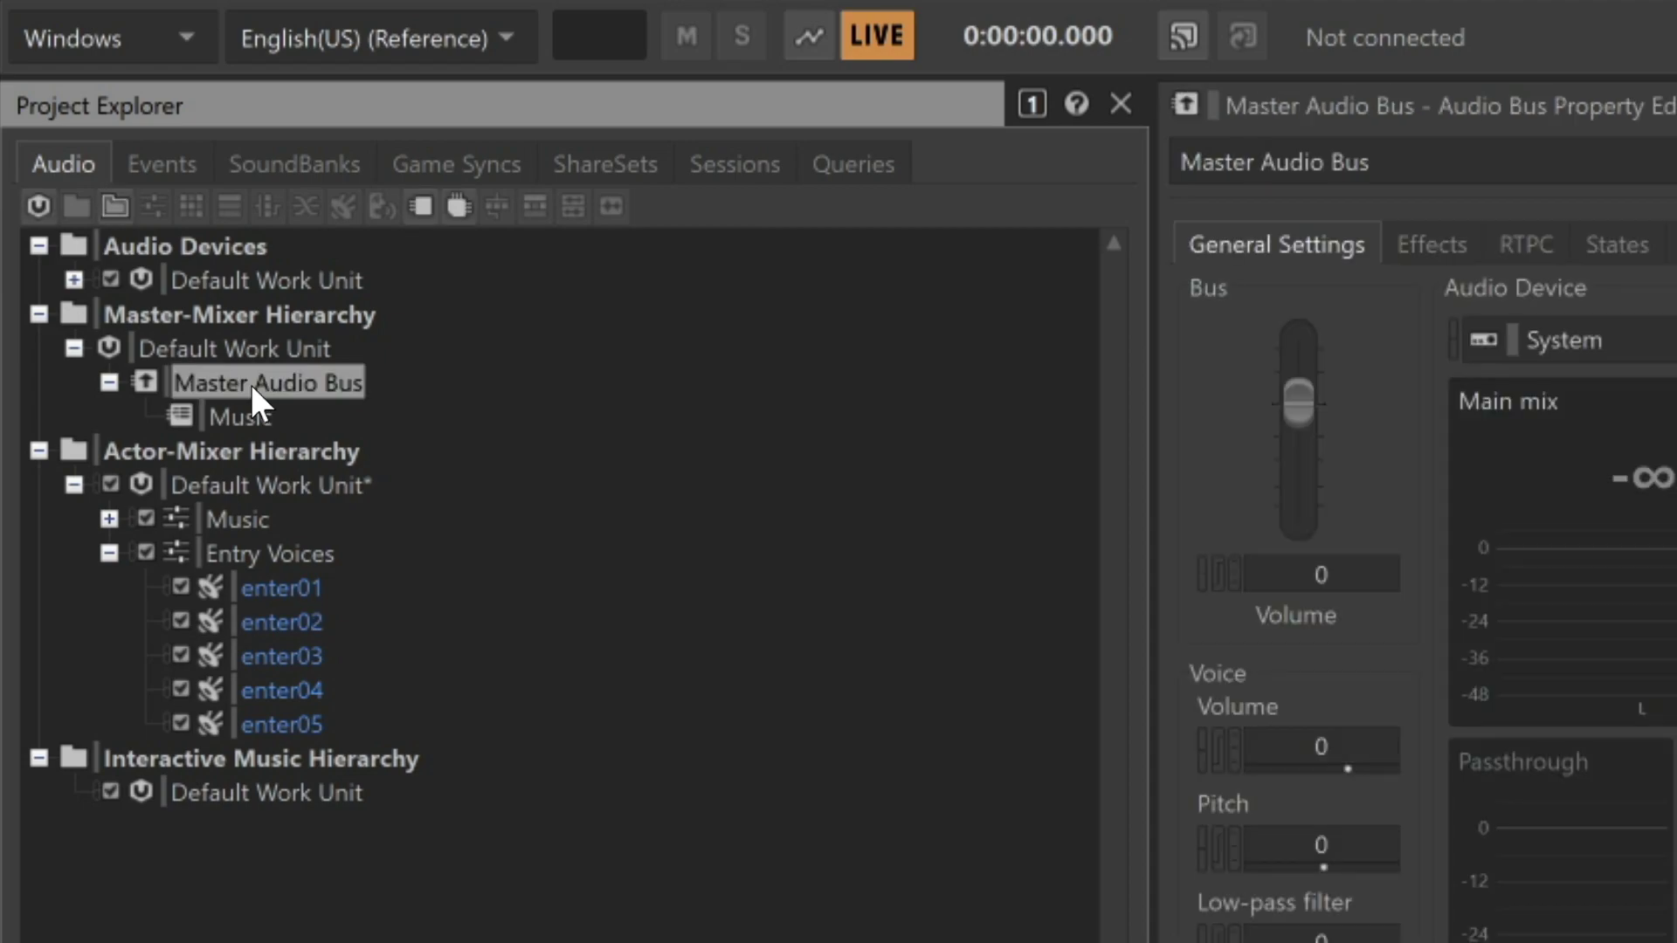
pyautogui.click(420, 216)
pyautogui.write('Entr')
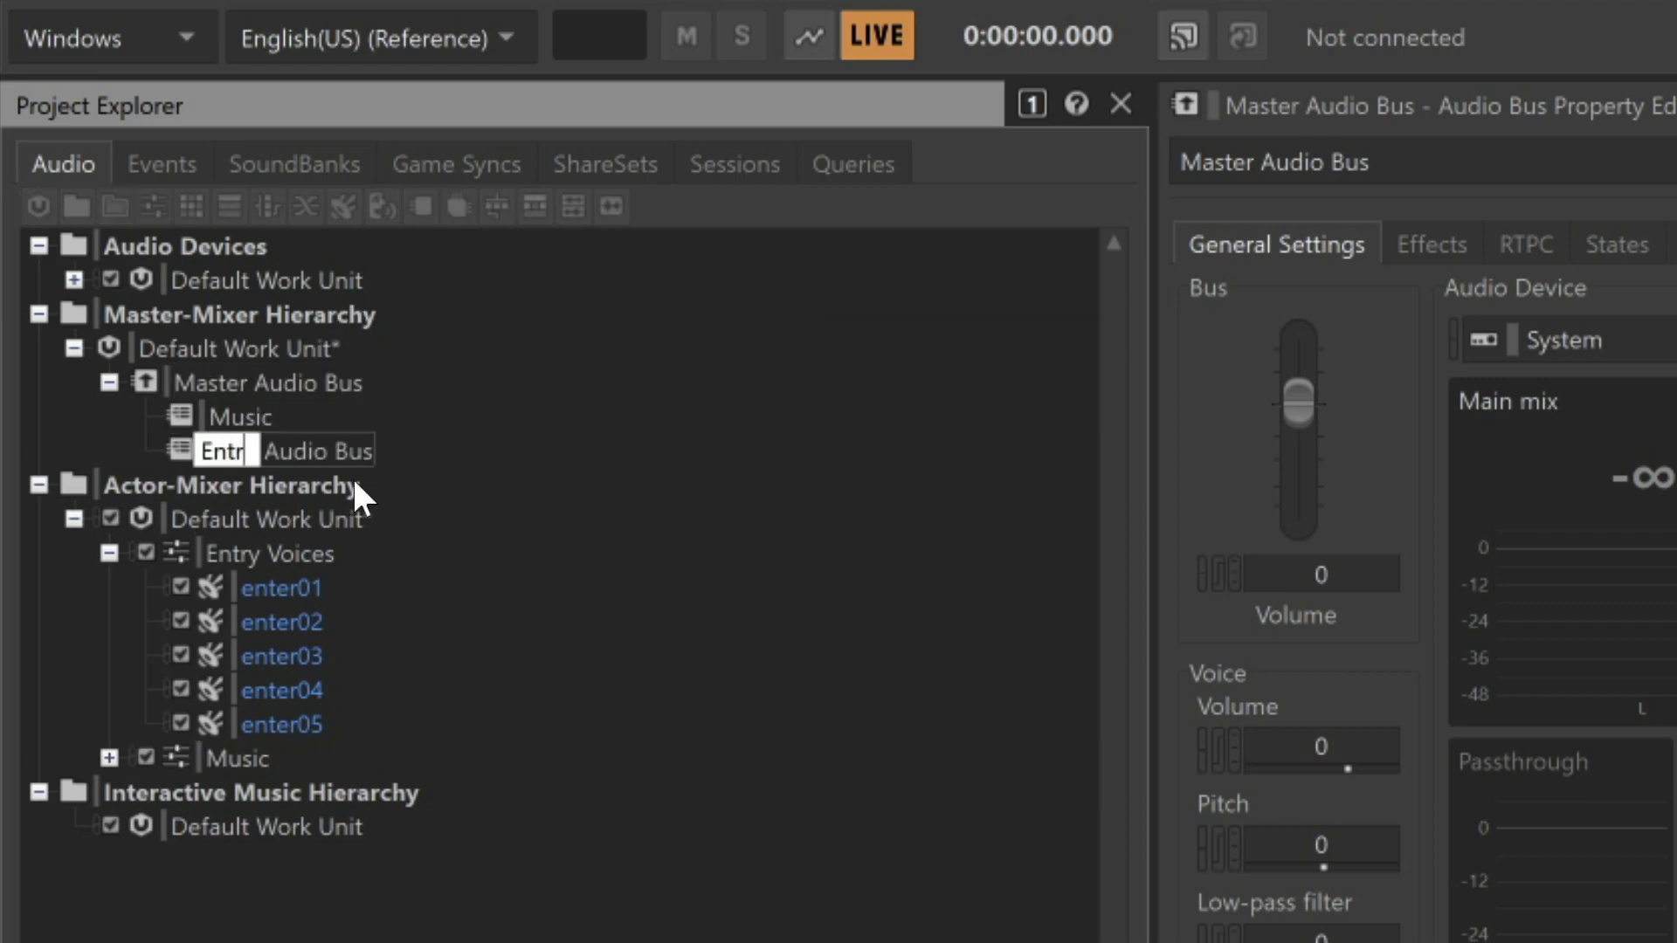
pyautogui.write('y Voices')
pyautogui.press('Return')
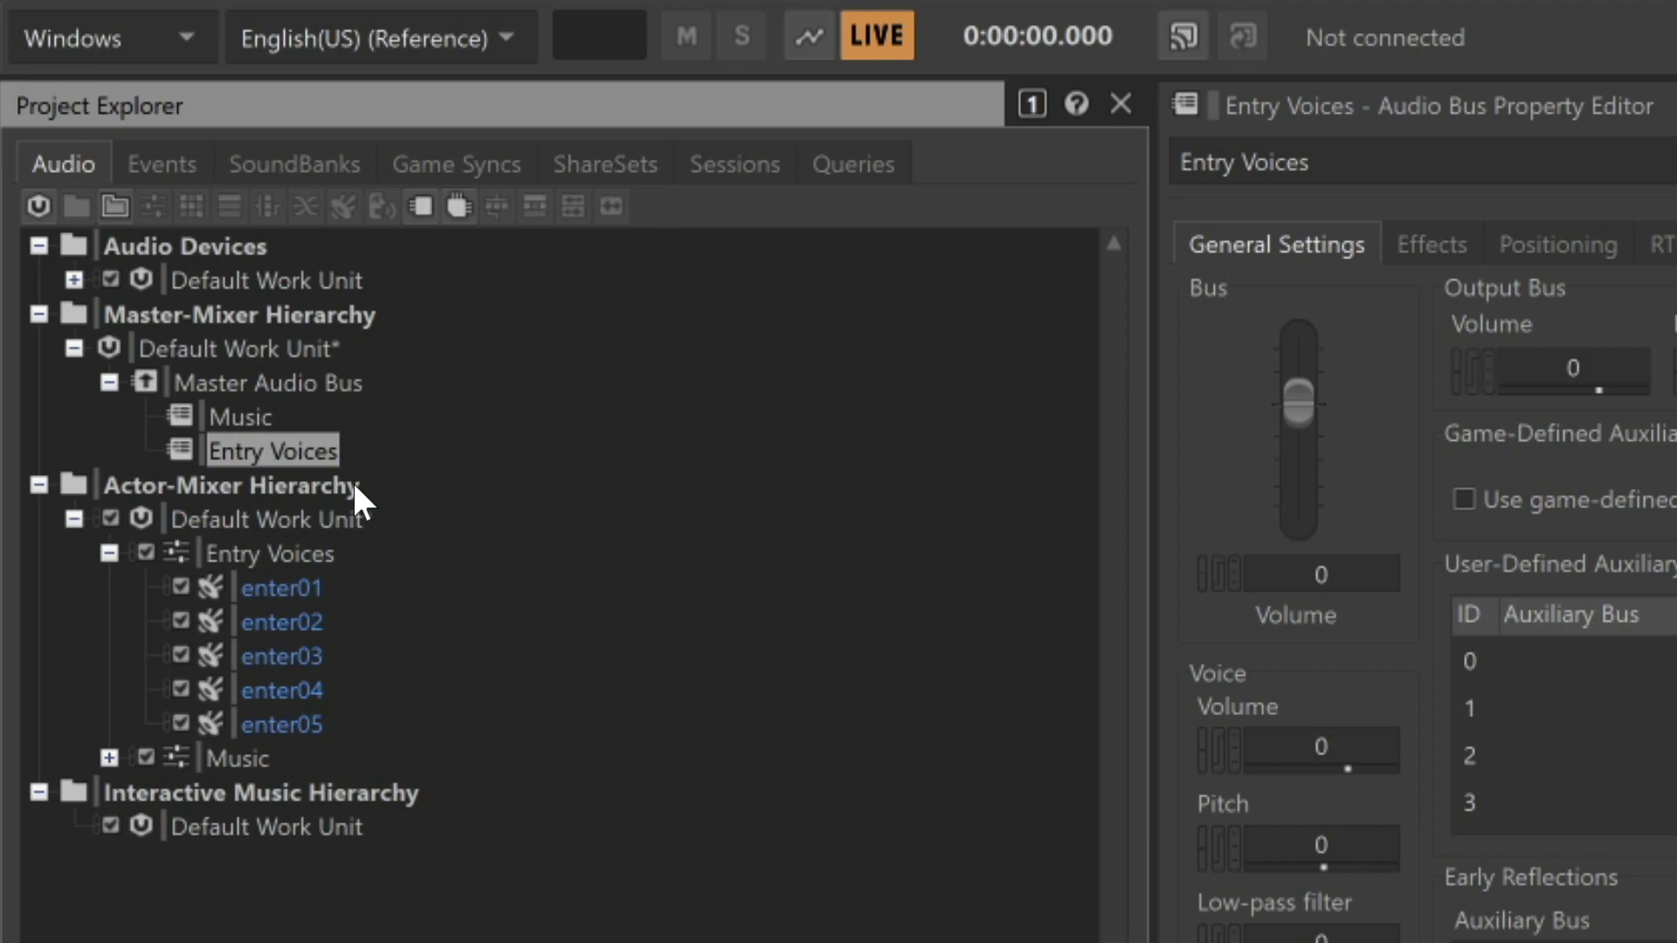
# Set the Entry Voices actor-mixer's Output Bus to the Entry Voices bus and check enter01's inherited routing
pyautogui.click(279, 555)
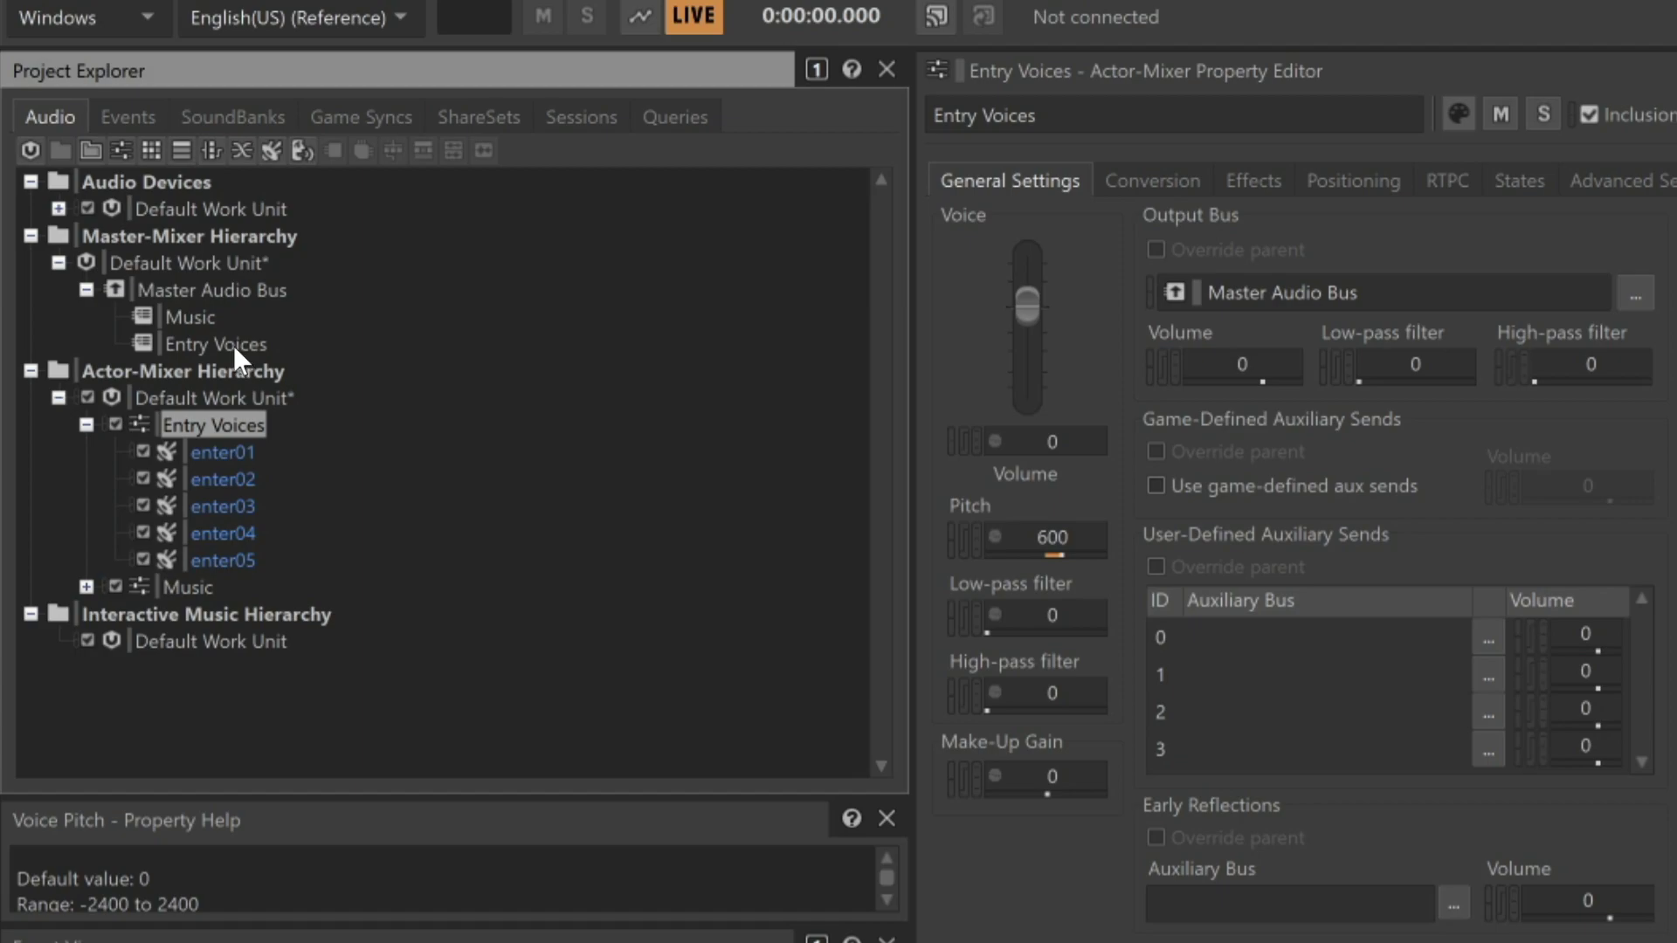
pyautogui.moveTo(234, 345); pyautogui.dragTo(1133, 369)
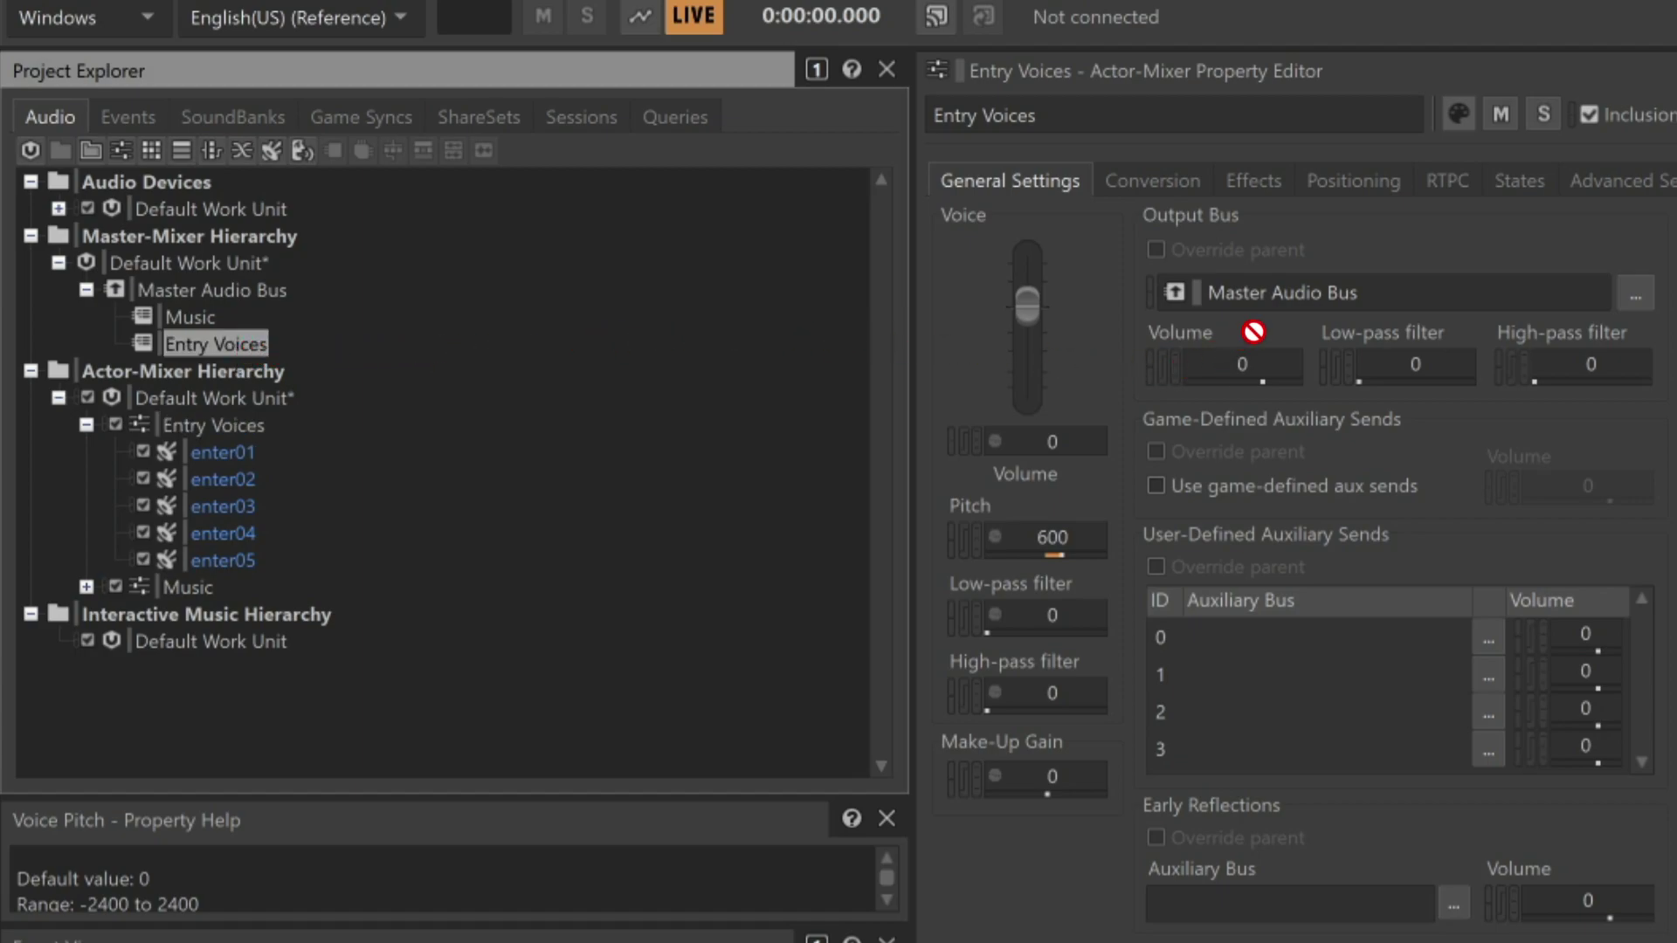
pyautogui.moveTo(1281, 300); pyautogui.dragTo(1284, 298)
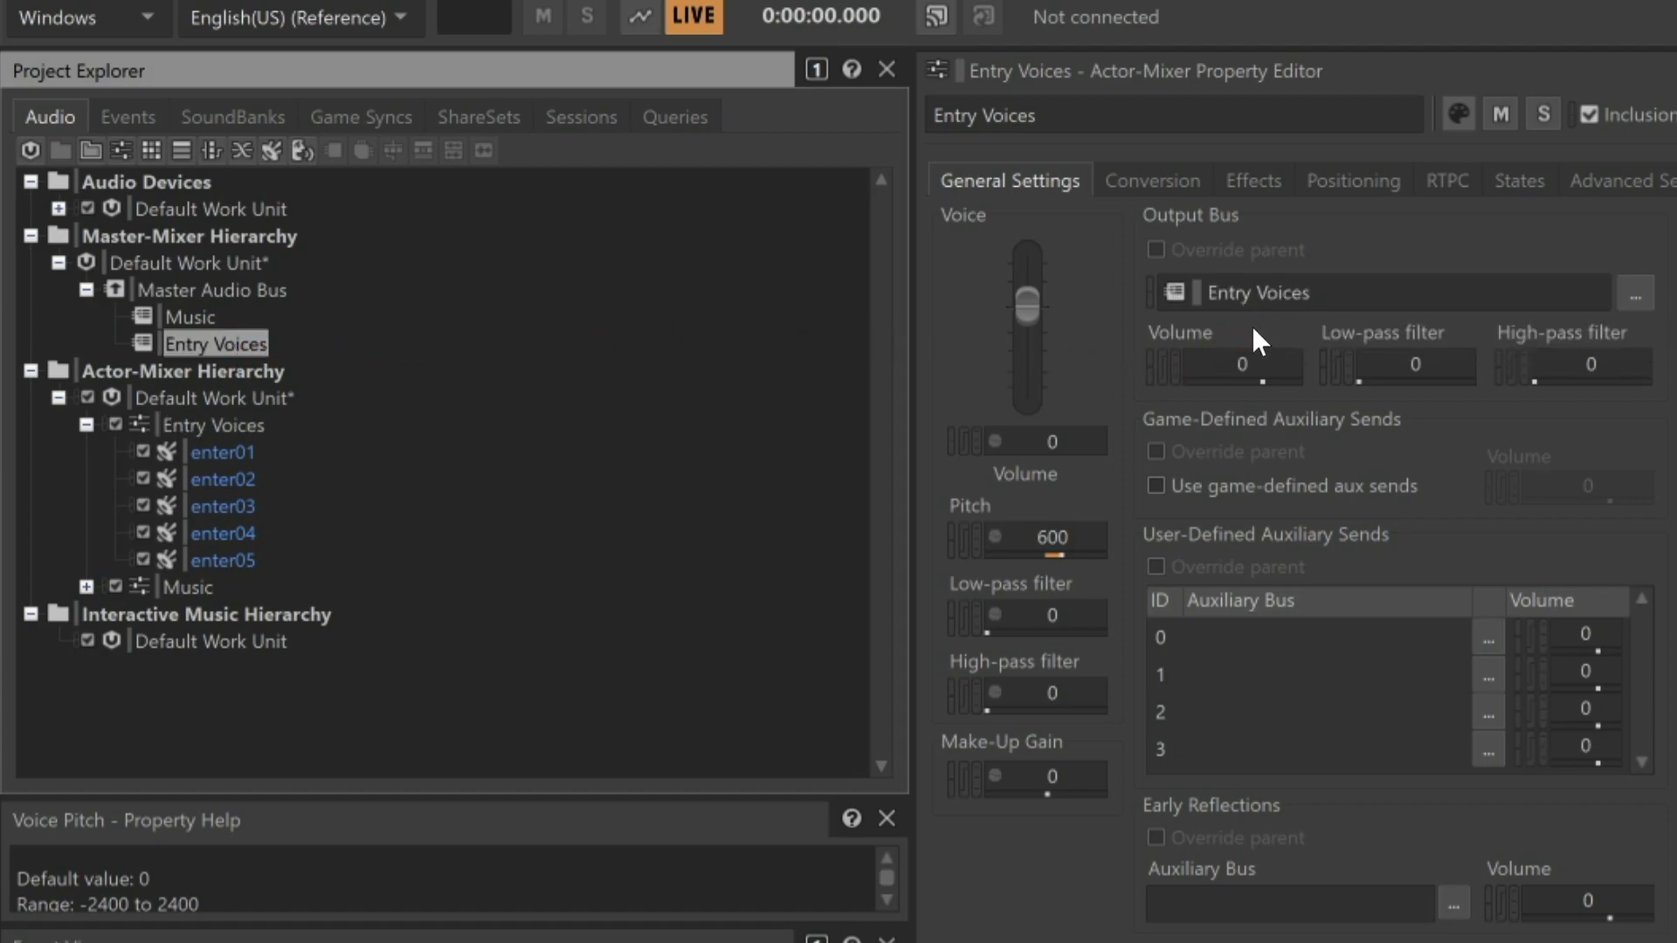
pyautogui.click(244, 452)
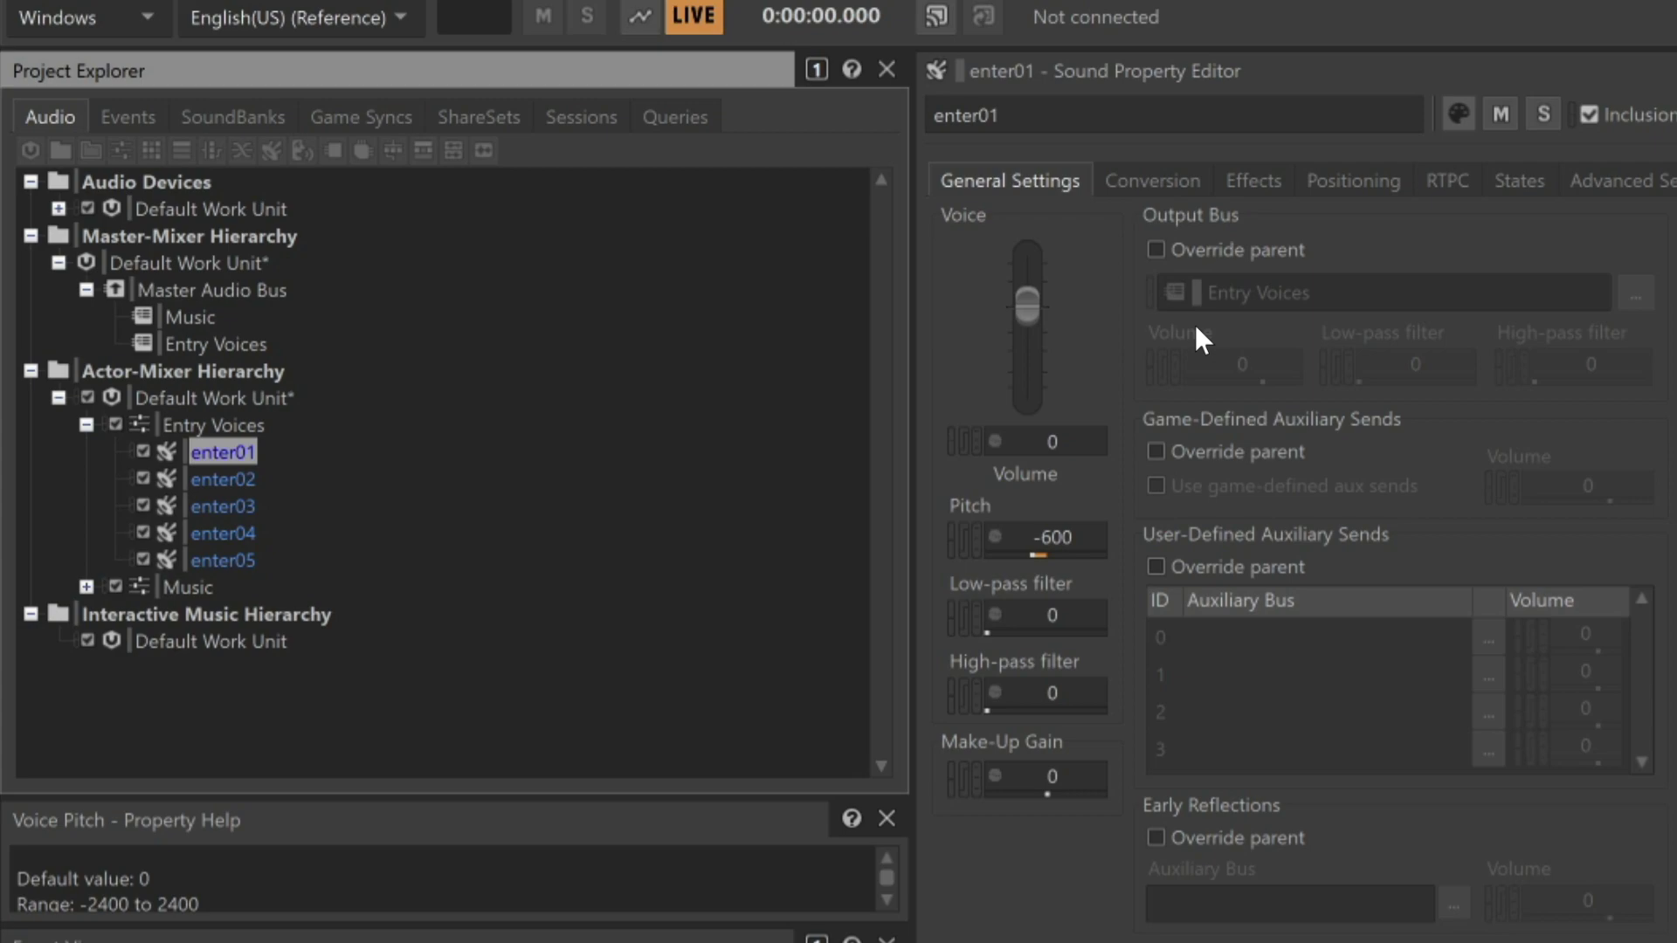
pyautogui.click(1154, 248)
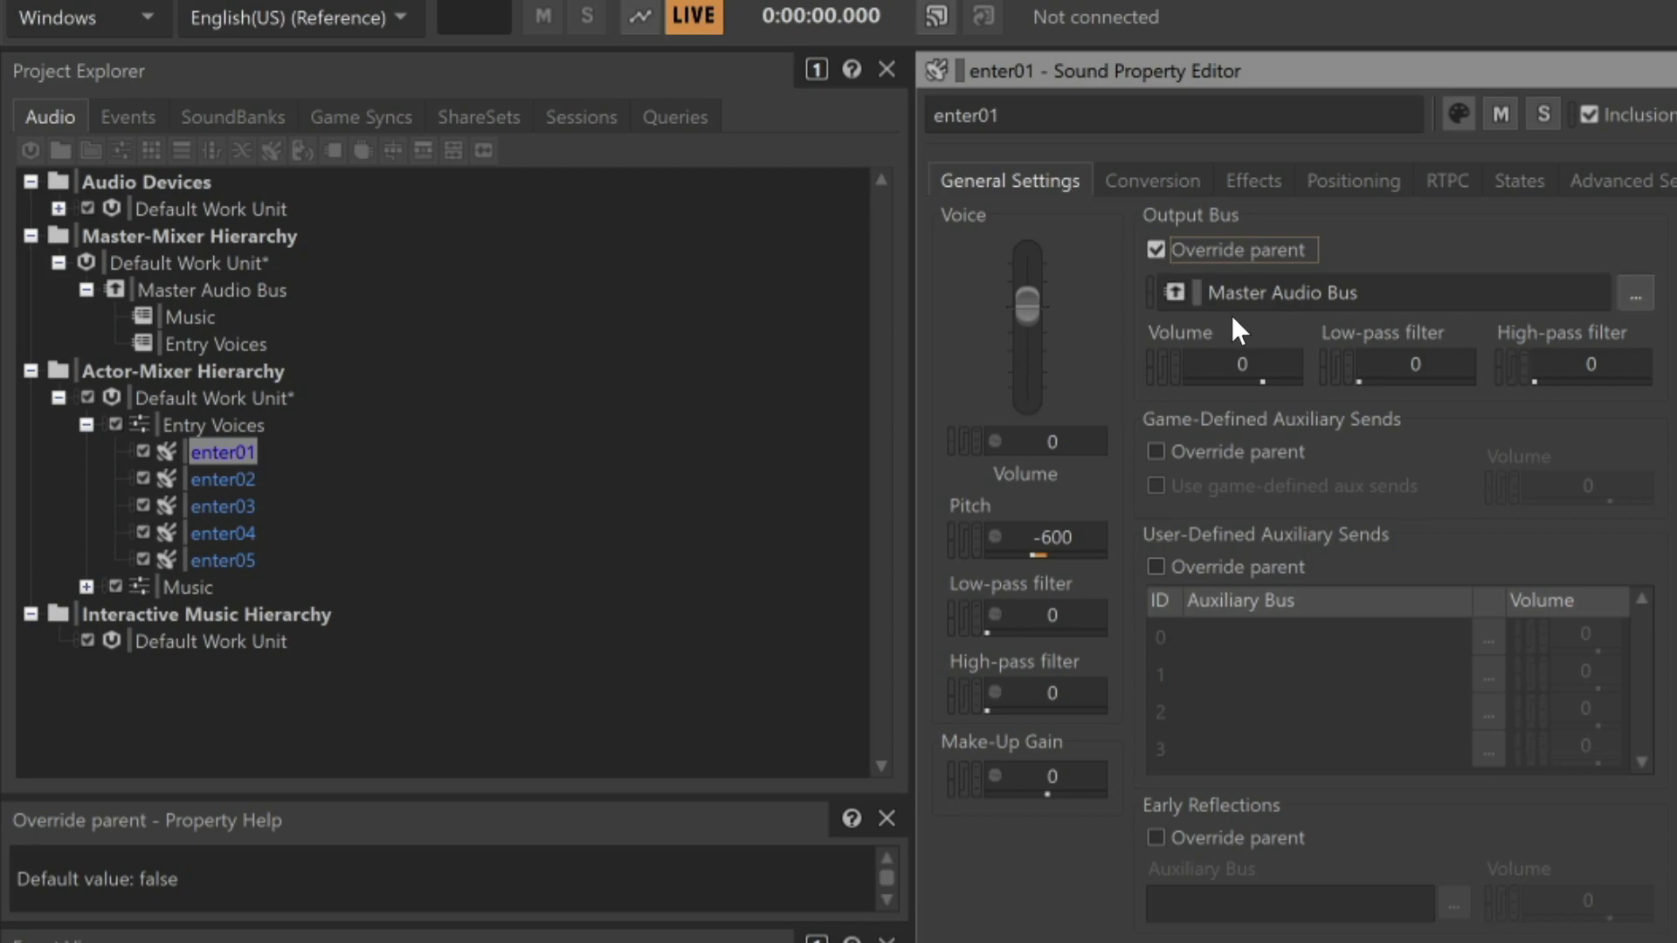
pyautogui.click(1154, 251)
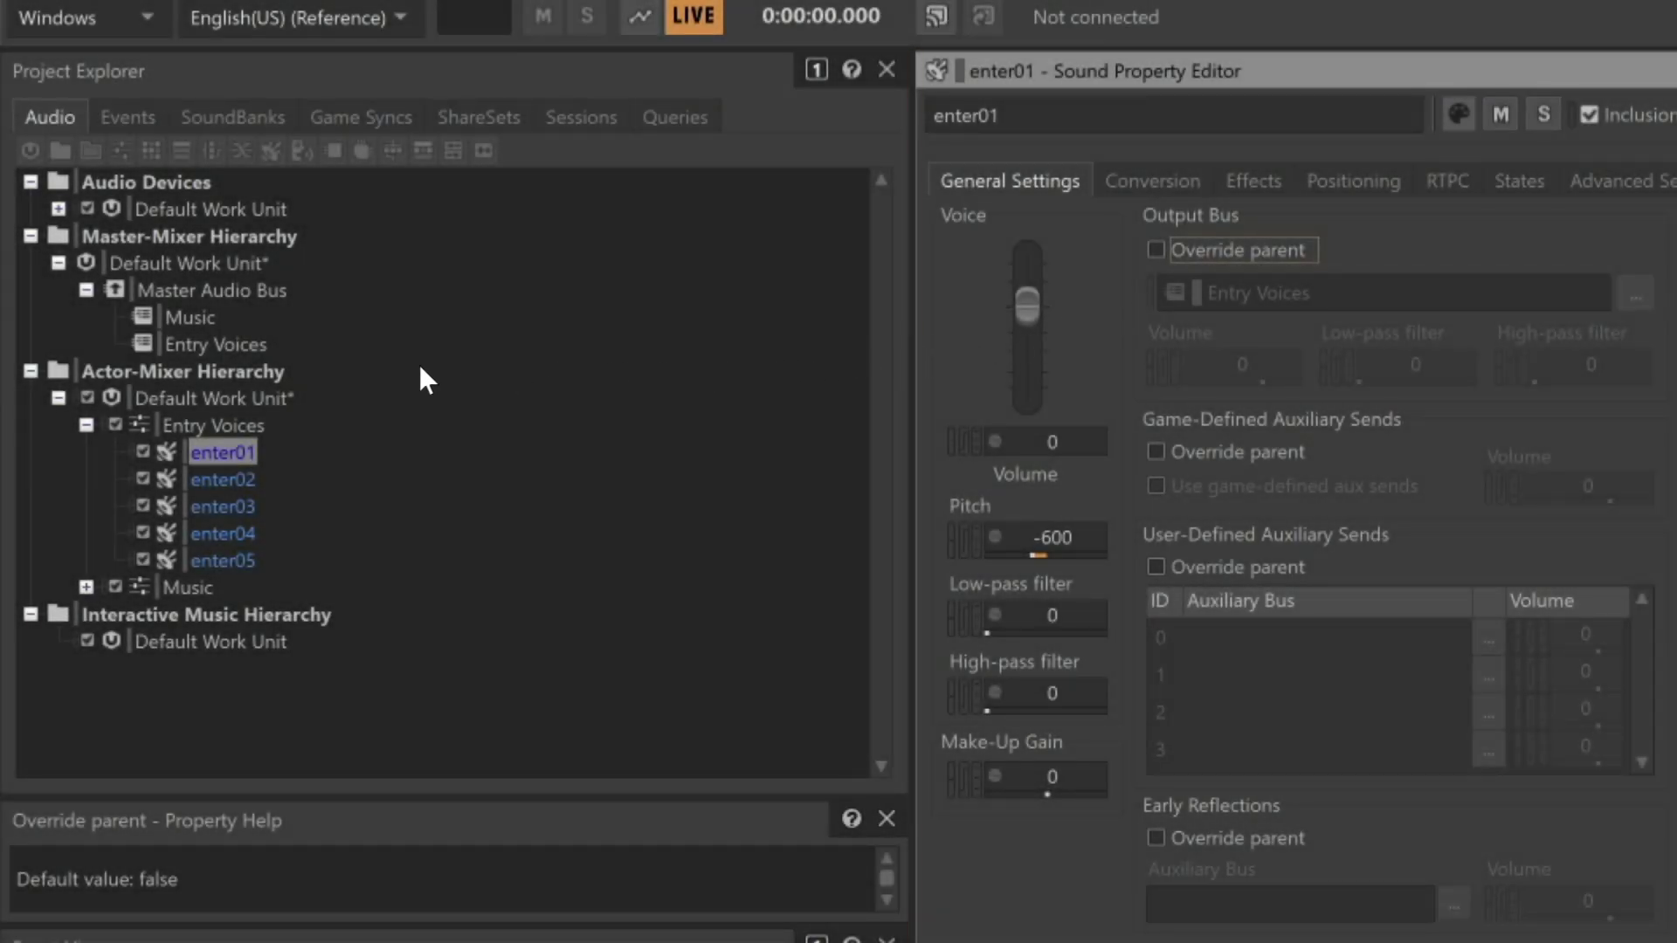
# Set the Entry Voices bus voice pitch to 1200
pyautogui.click(258, 345)
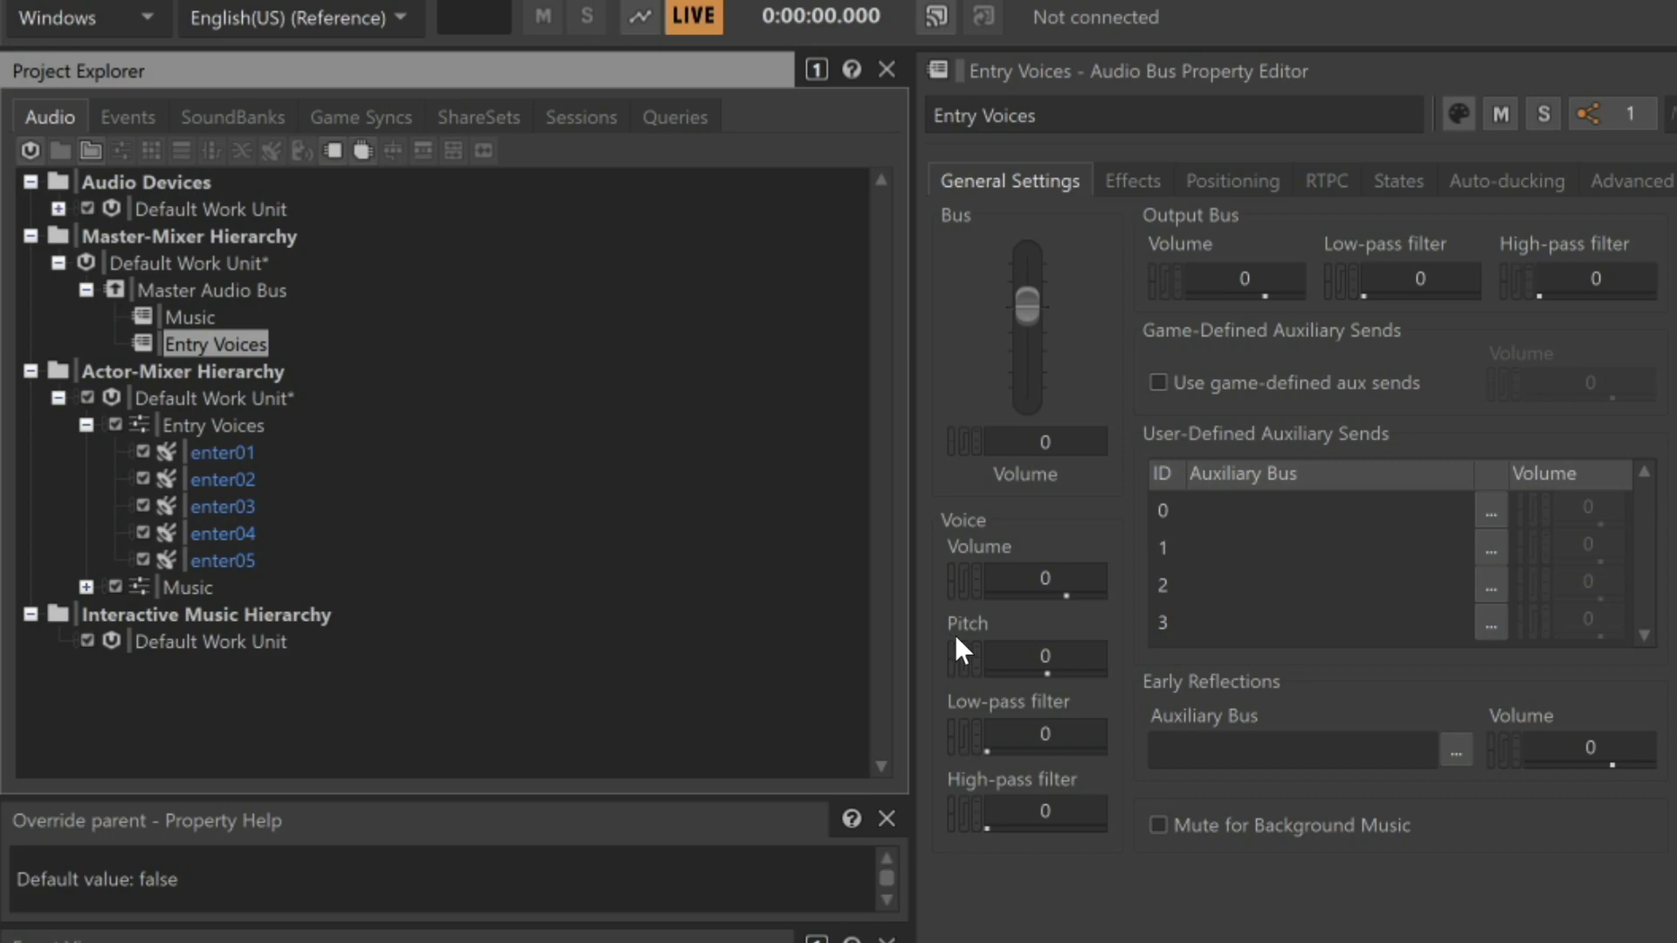
pyautogui.click(1068, 660)
pyautogui.write('1200')
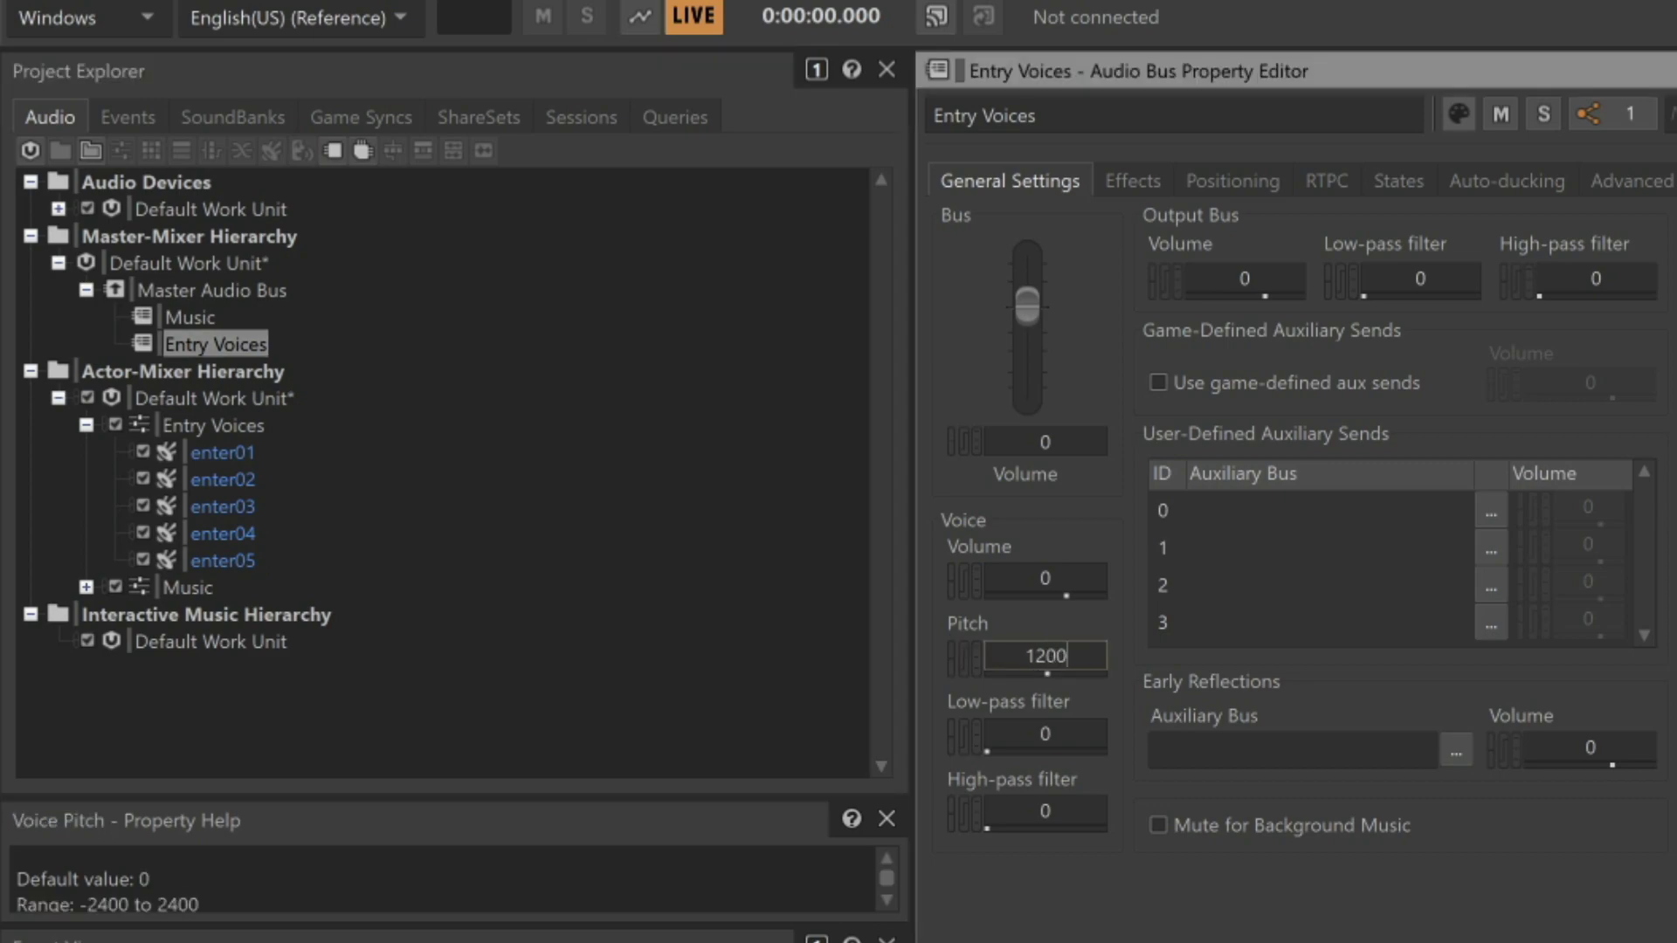
pyautogui.press('Return')
# Set the Master Audio Bus voice pitch to -1200 and play to hear the combined offsets
pyautogui.click(280, 293)
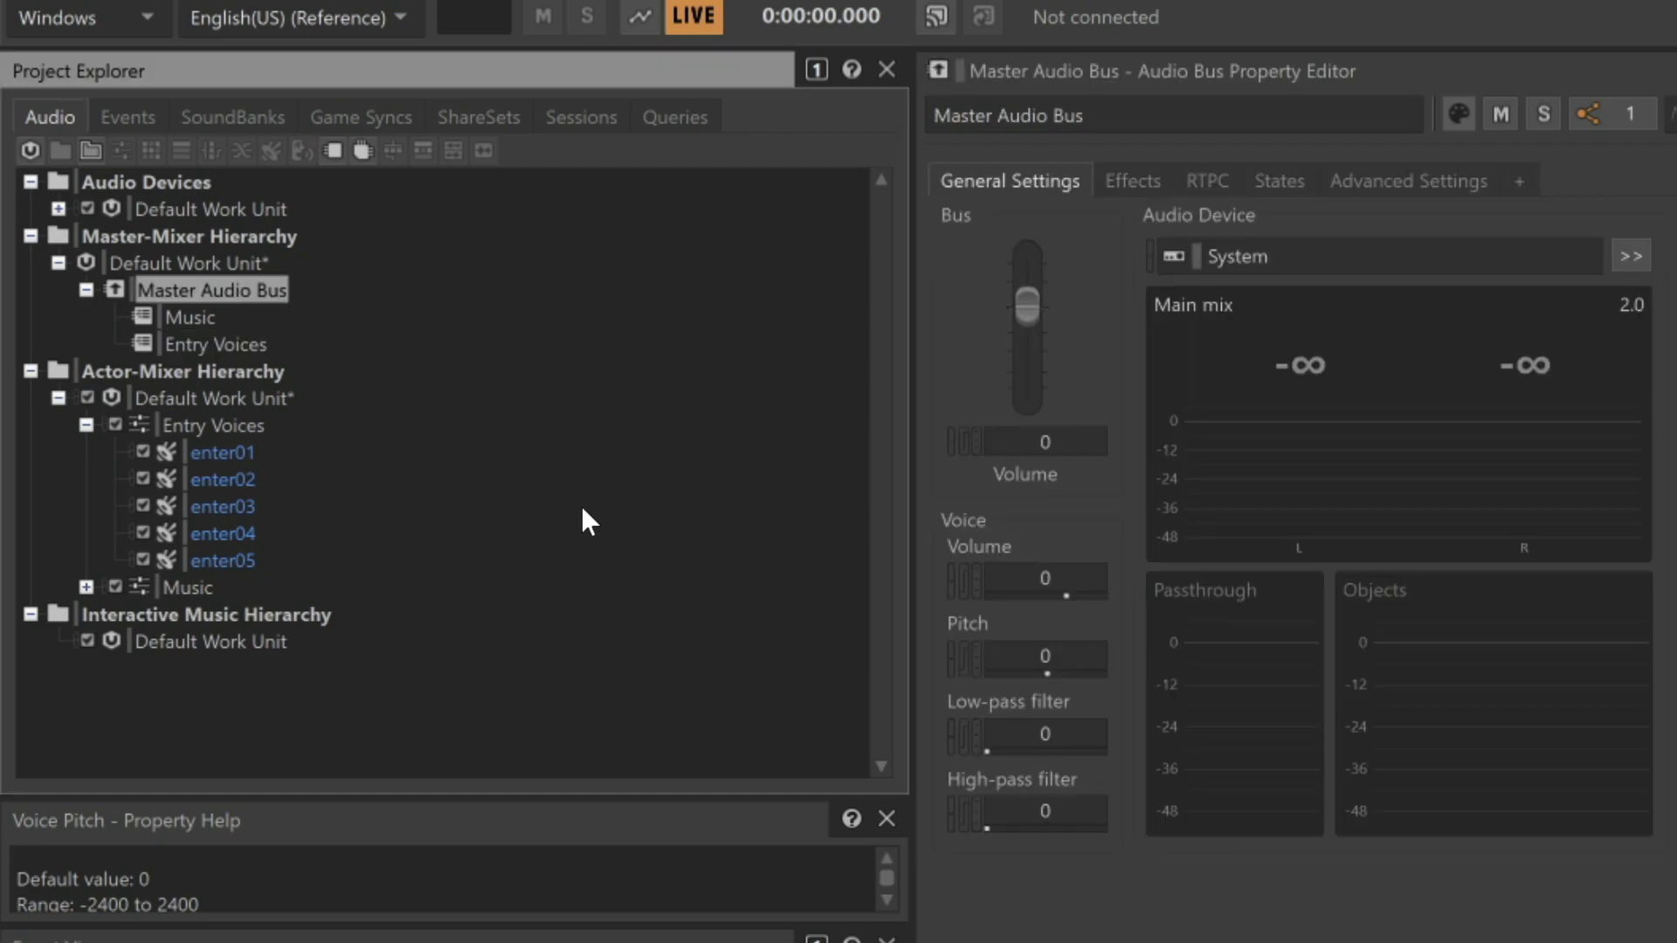
pyautogui.click(1071, 668)
pyautogui.write('-12')
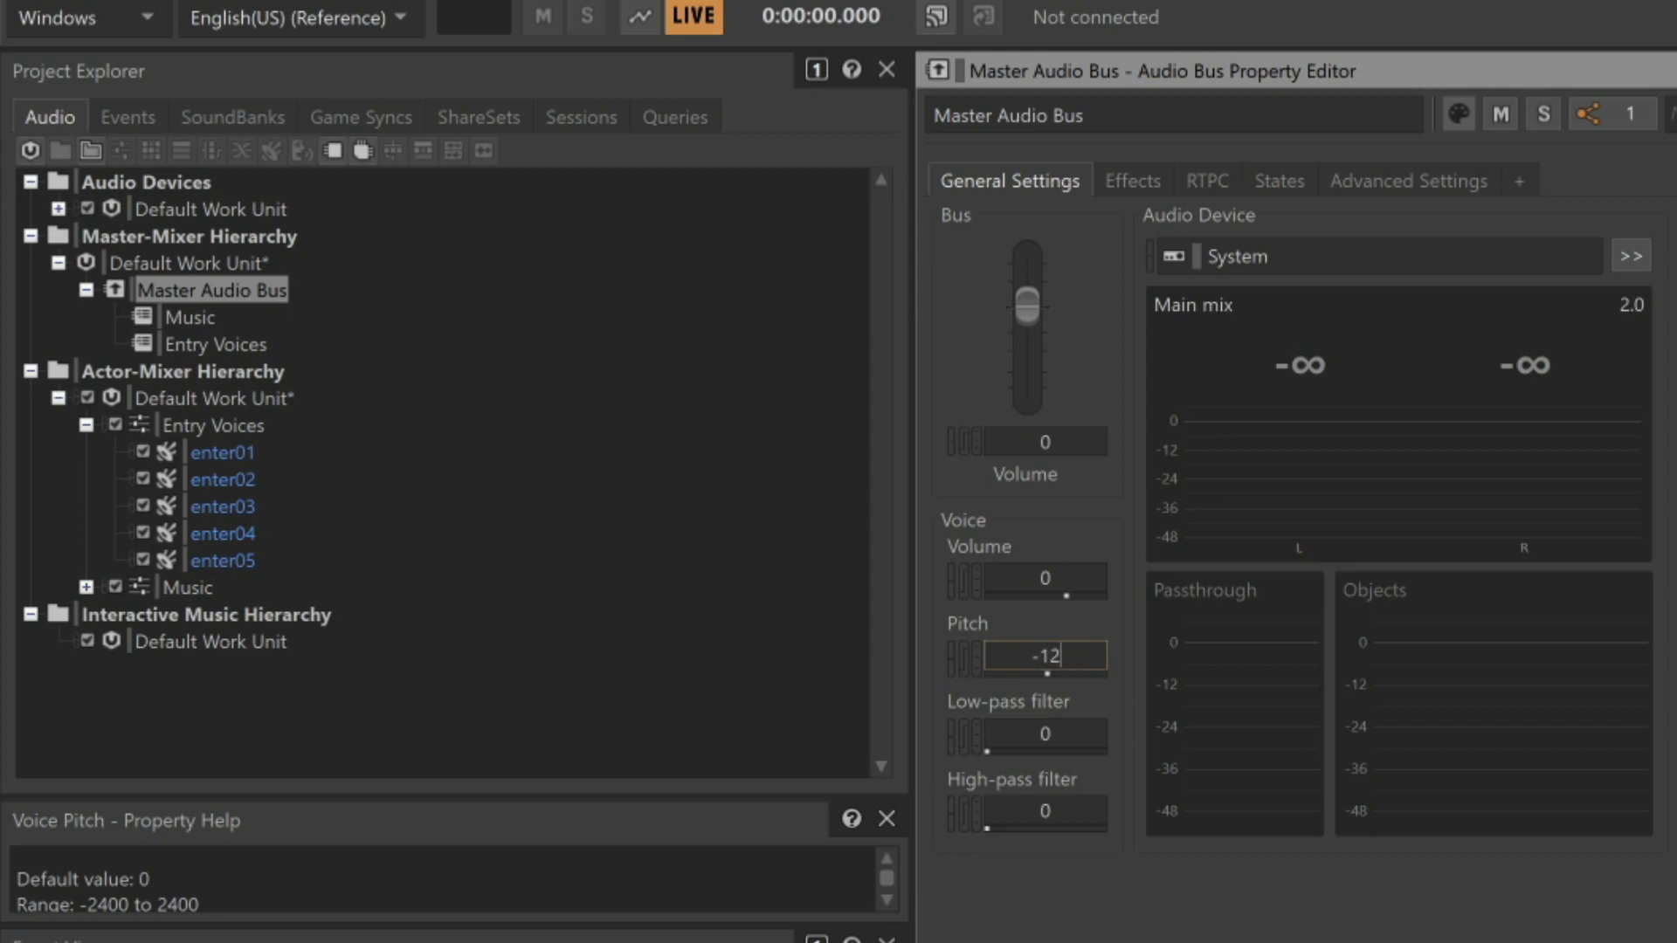
pyautogui.write('00')
pyautogui.press('Return')
pyautogui.press('space')
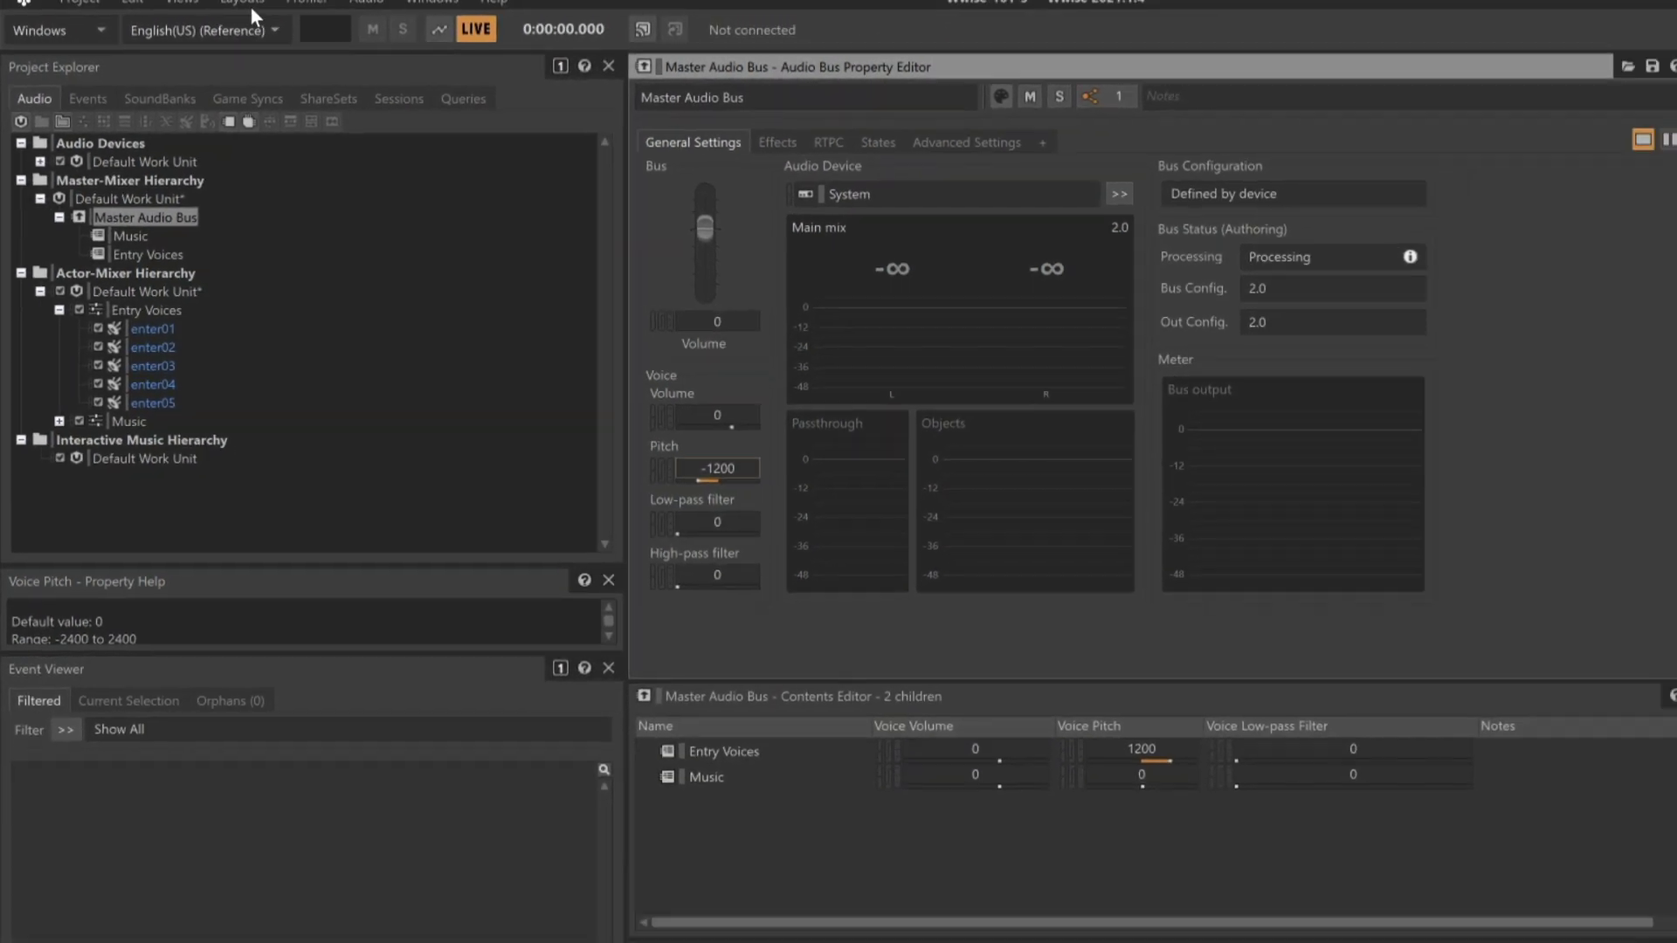
# Switch to the Schematic layout and expand Master Audio Bus, Entry Voices and enter01 down to the source file
pyautogui.click(197, 11)
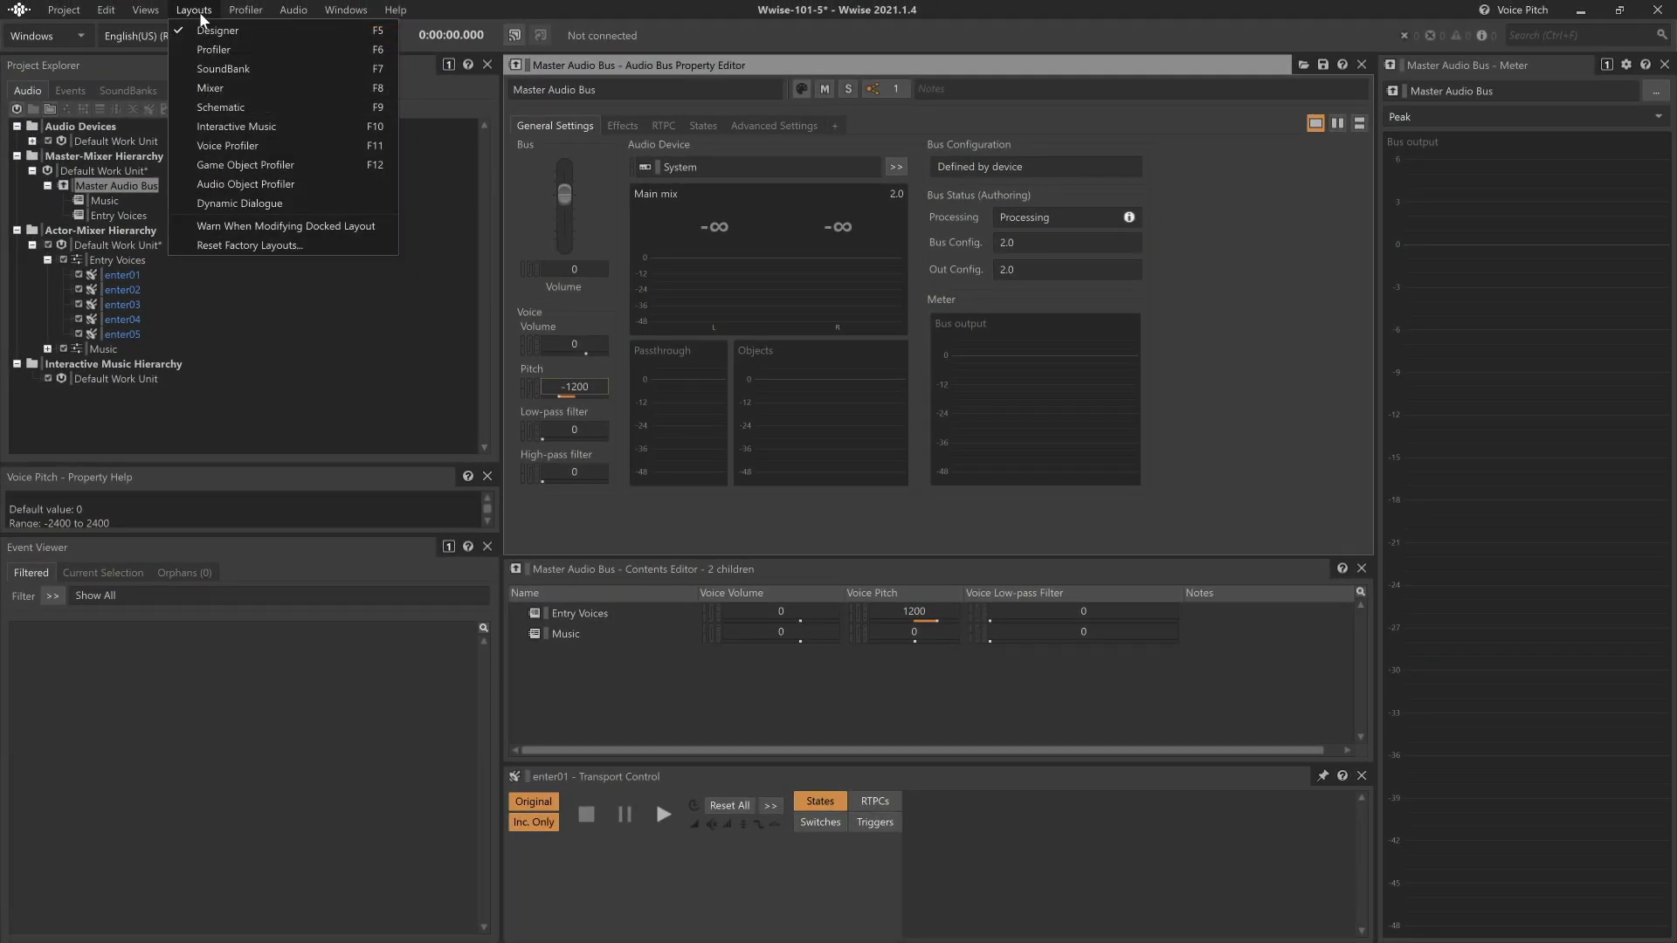
pyautogui.click(220, 107)
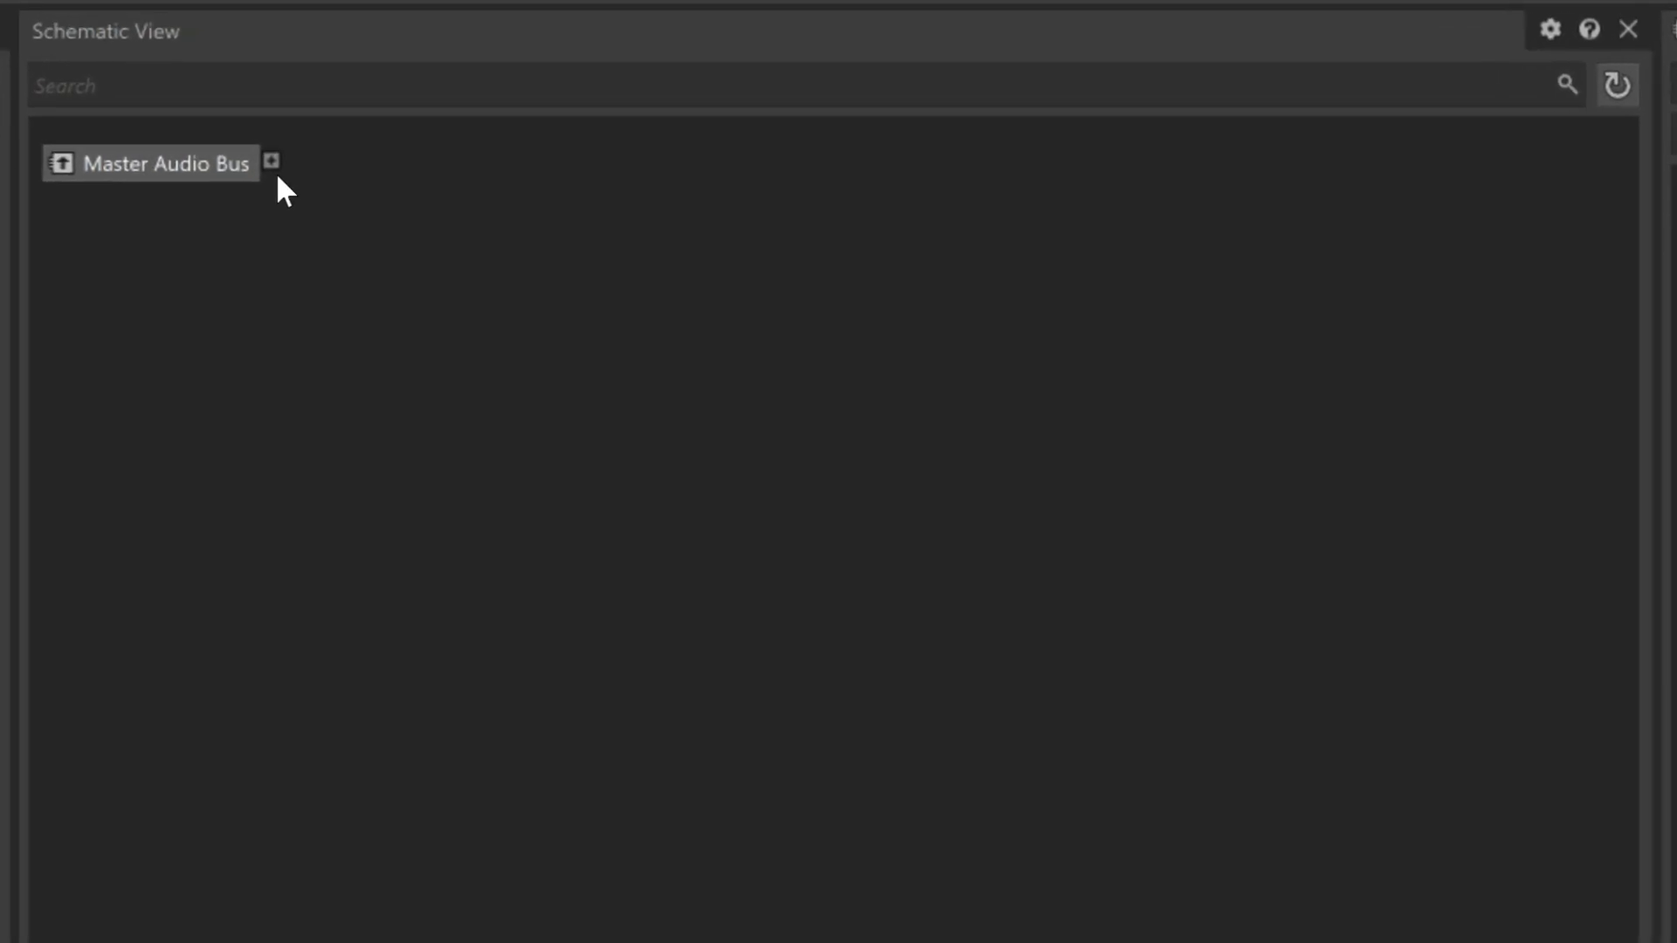
pyautogui.click(272, 162)
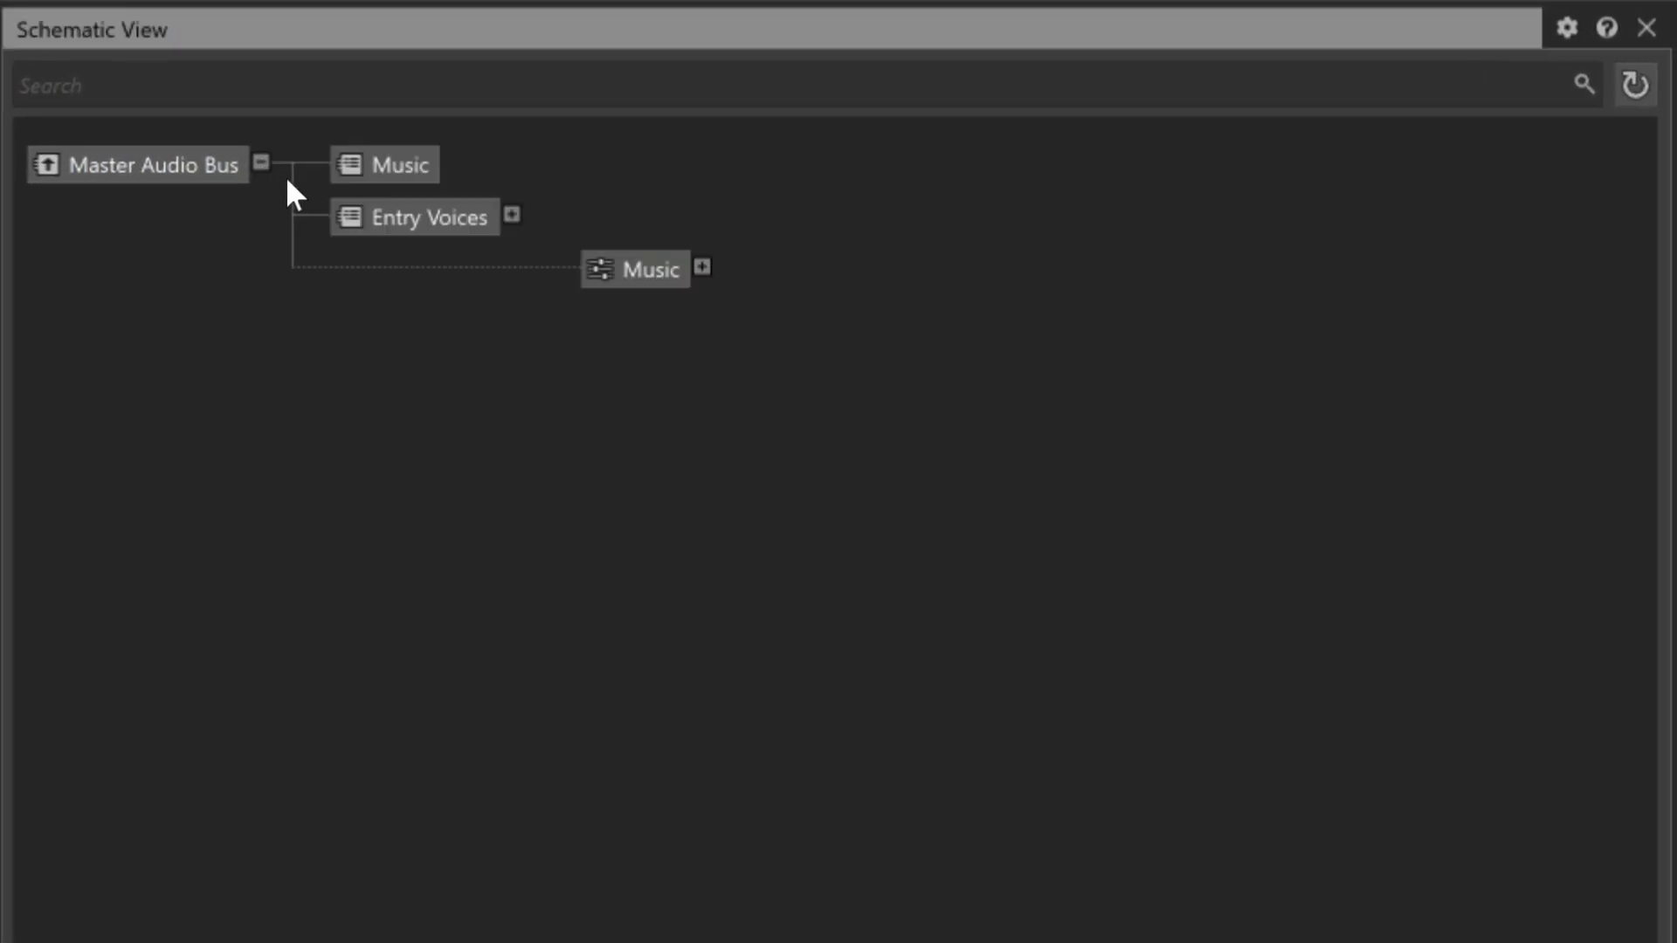
pyautogui.click(512, 215)
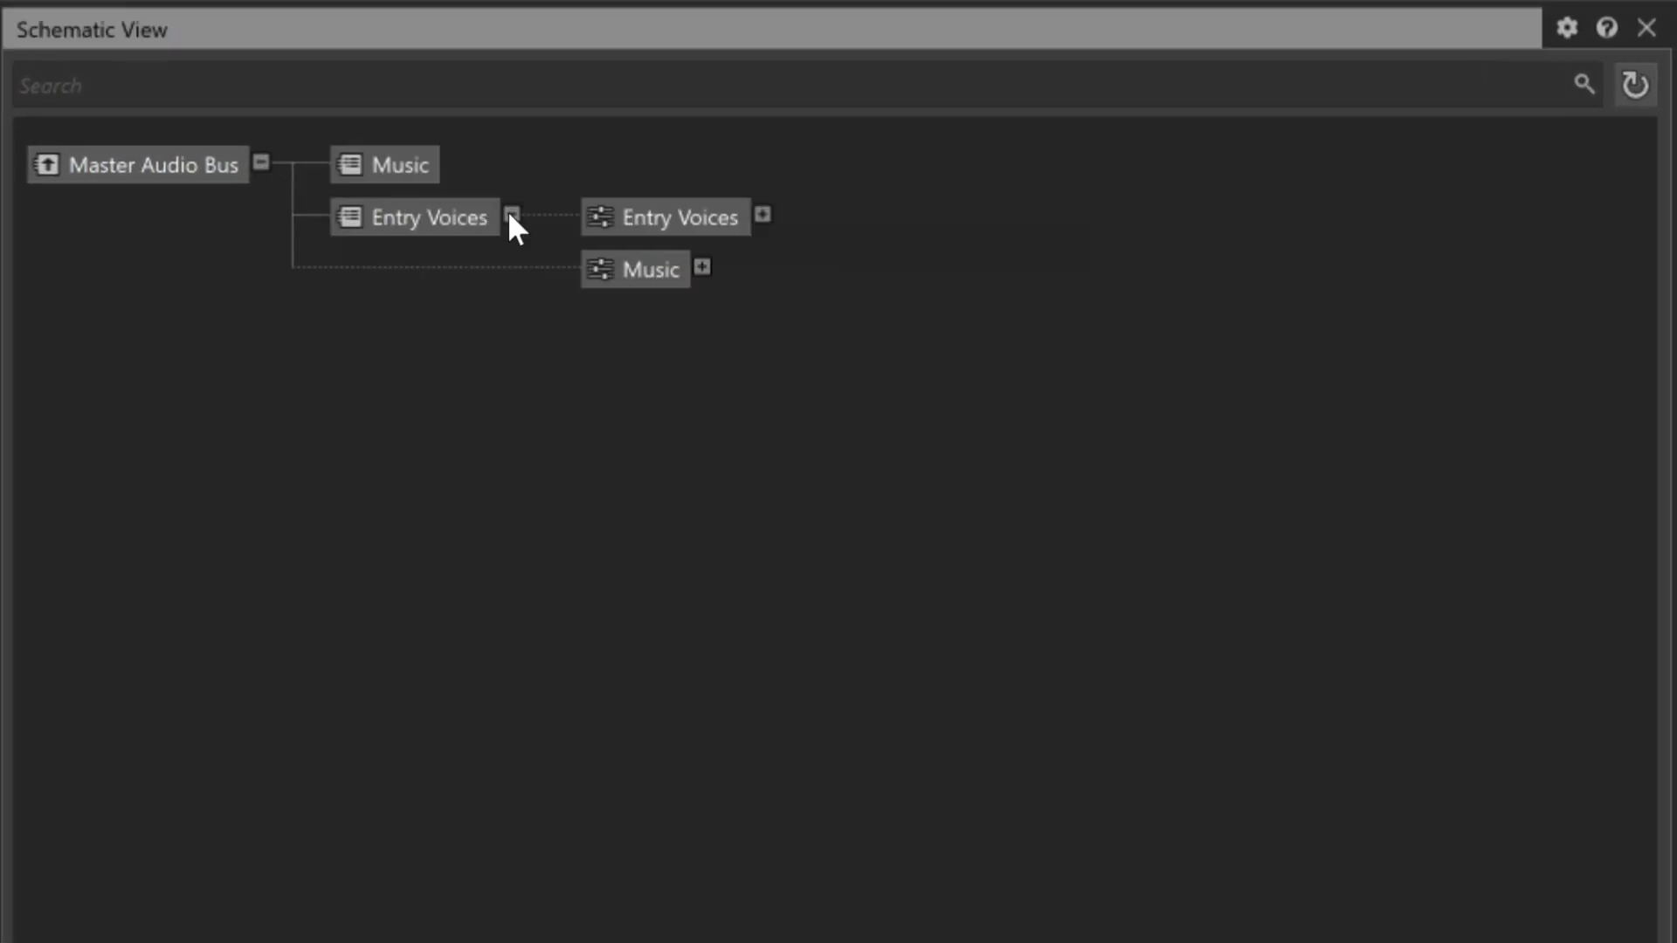
pyautogui.click(763, 215)
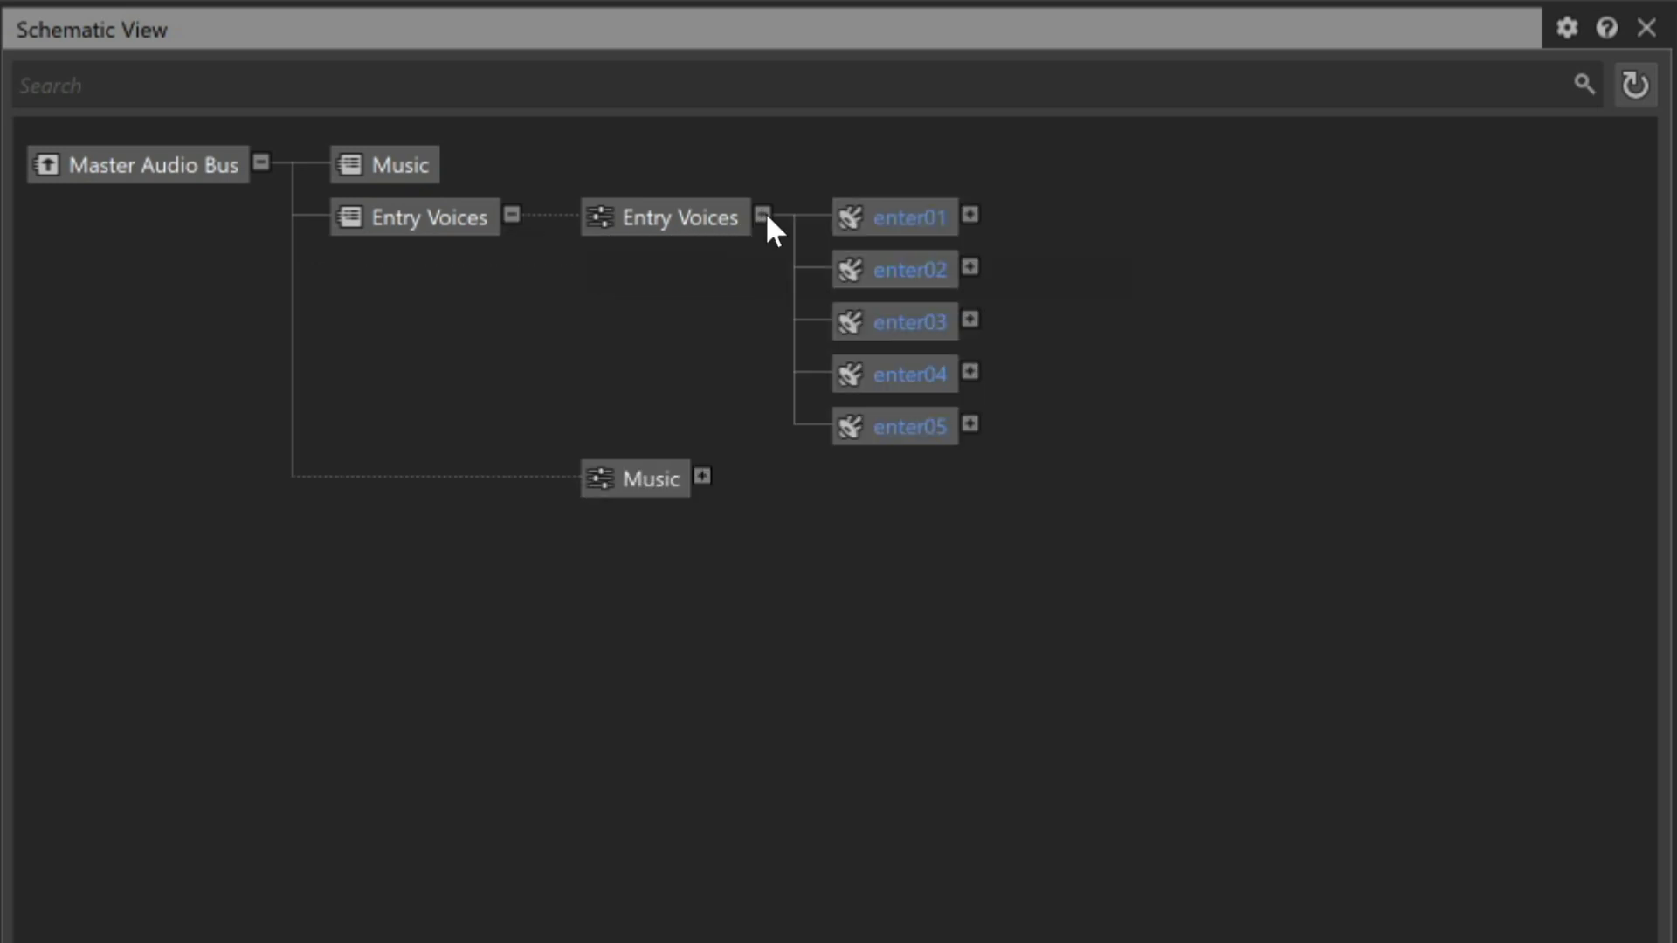
pyautogui.click(970, 216)
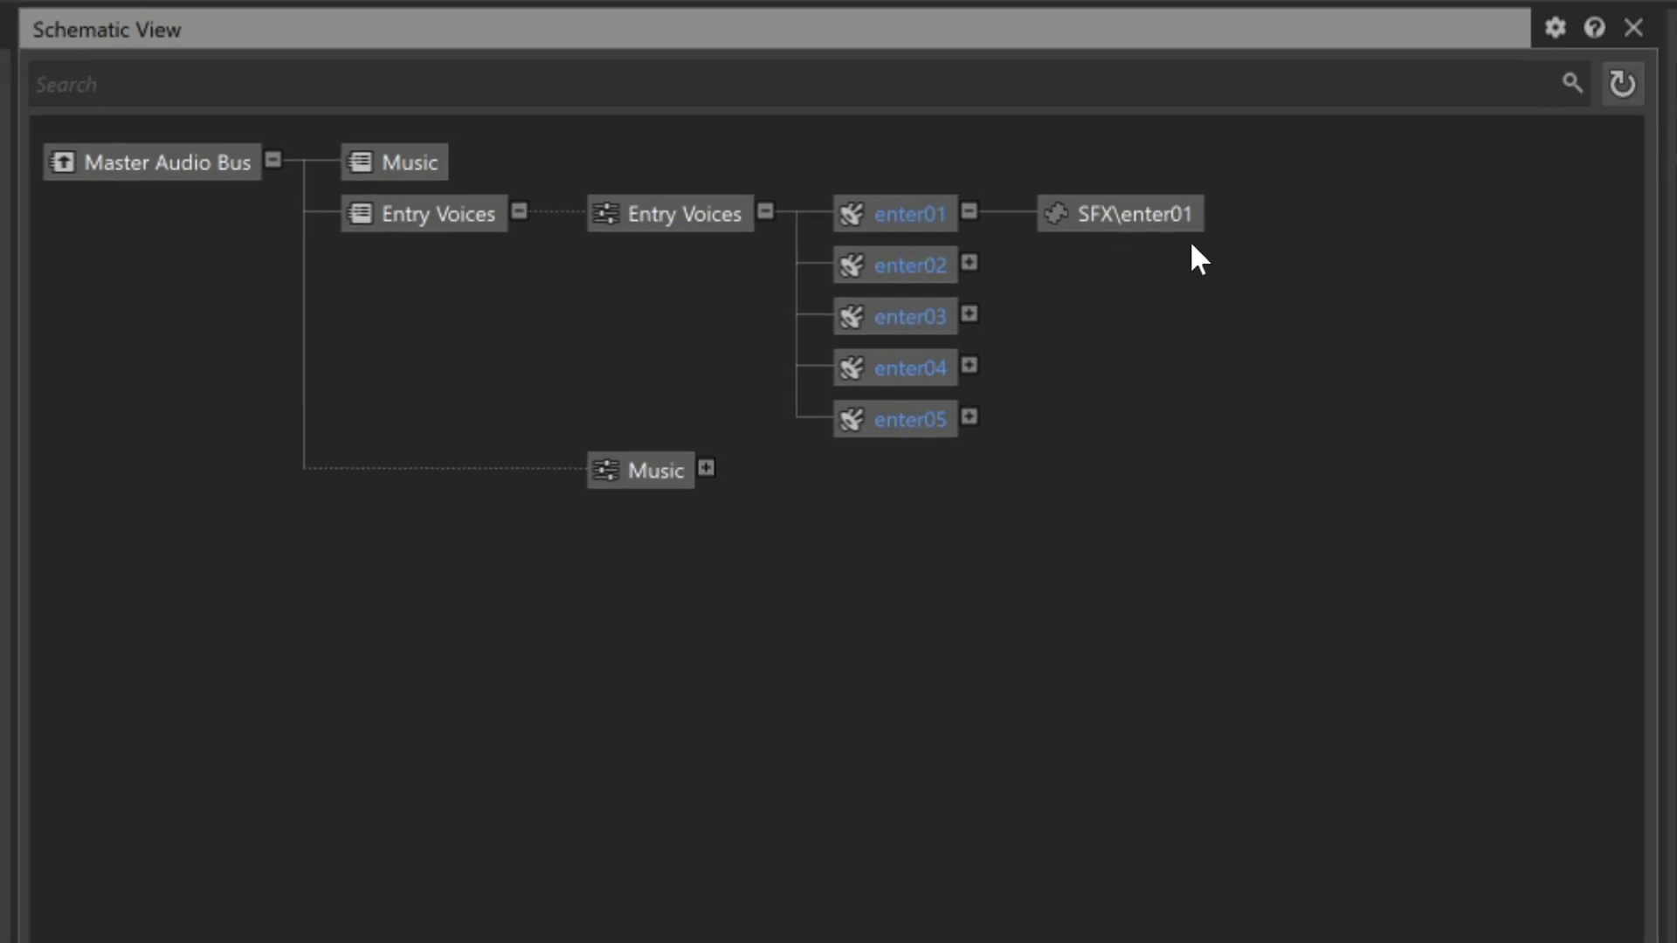
# Enable Voice Pitch under Properties in the Schematic View settings
pyautogui.click(1422, 29)
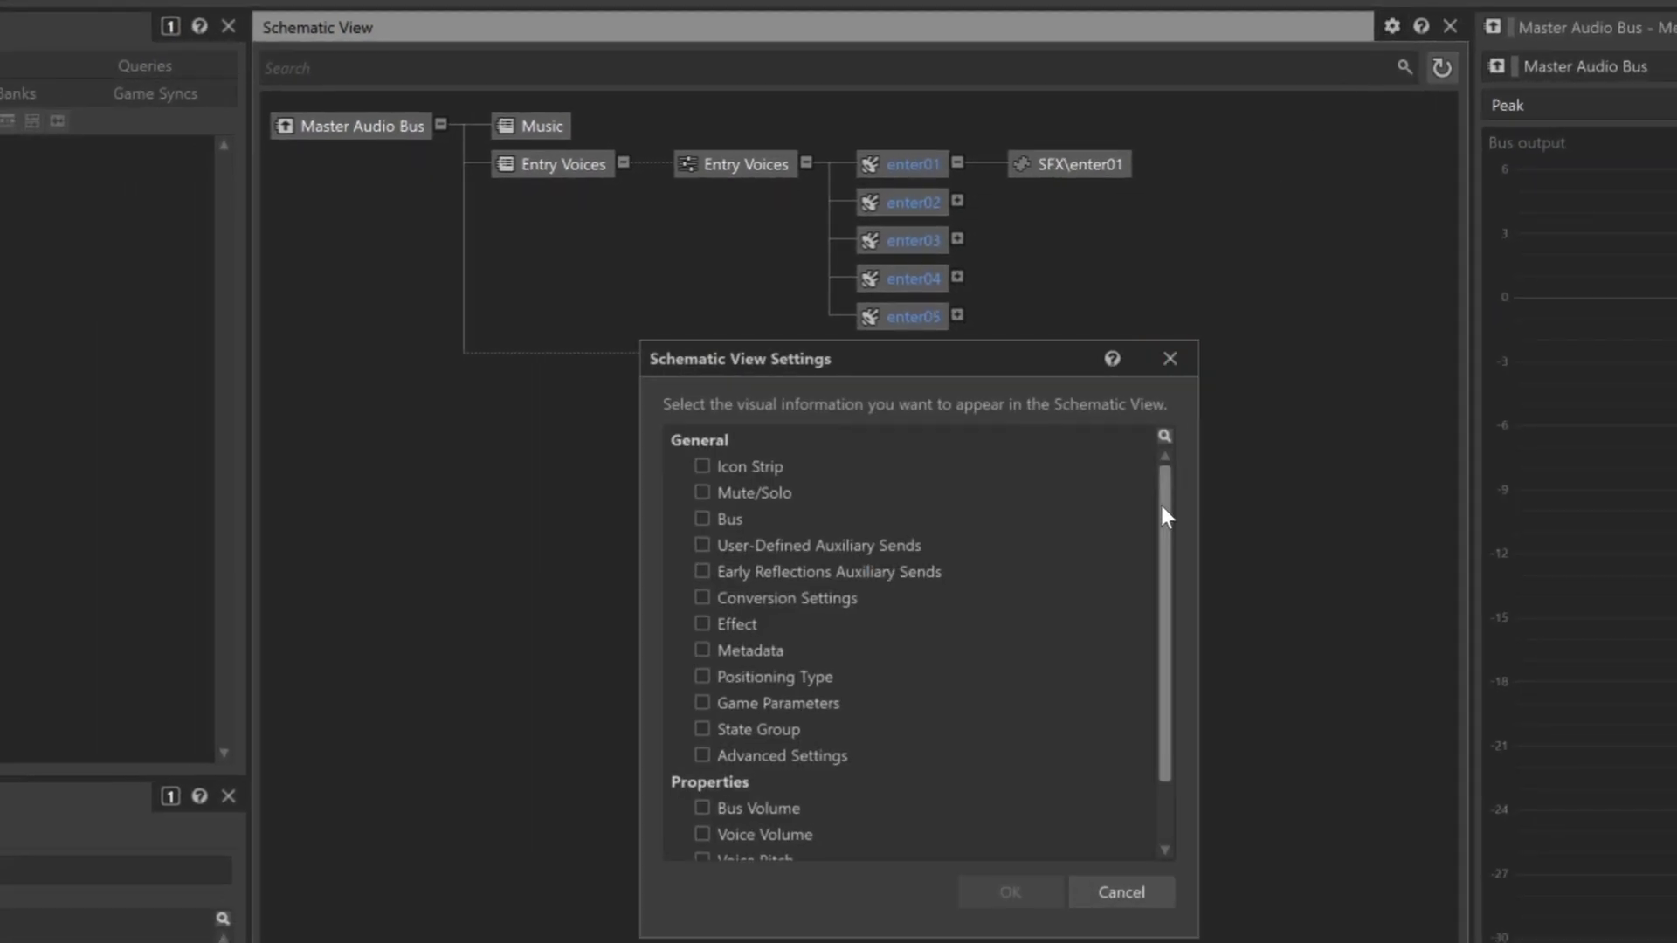
pyautogui.moveTo(1161, 505); pyautogui.dragTo(1160, 570)
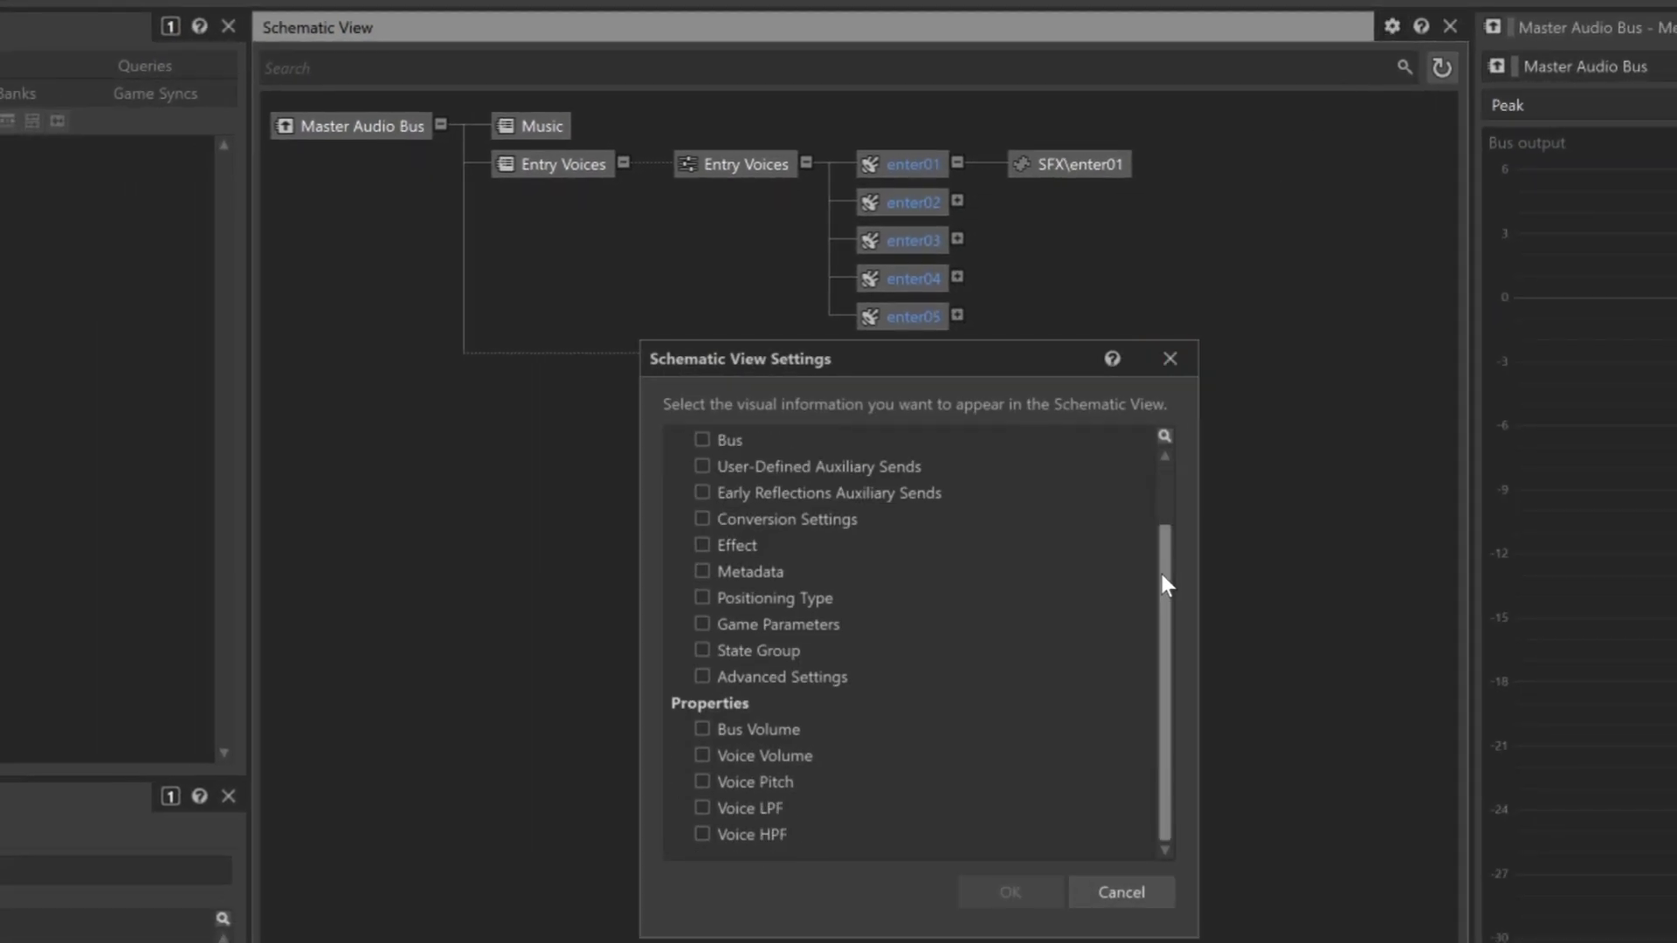
pyautogui.click(704, 783)
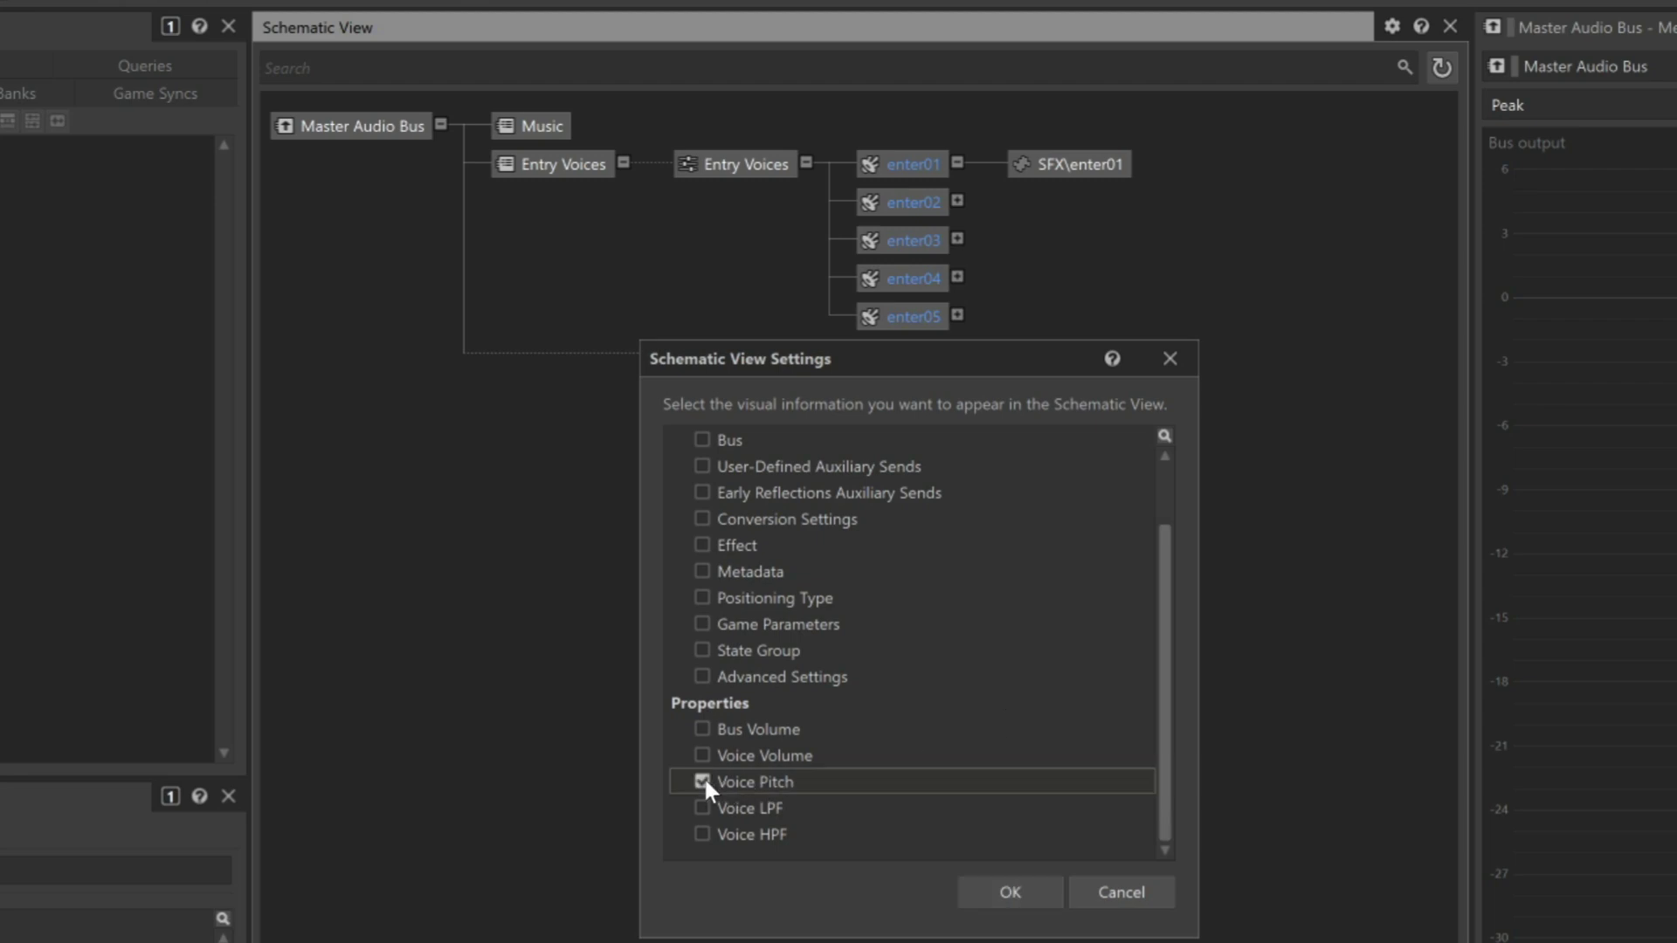
pyautogui.click(1018, 888)
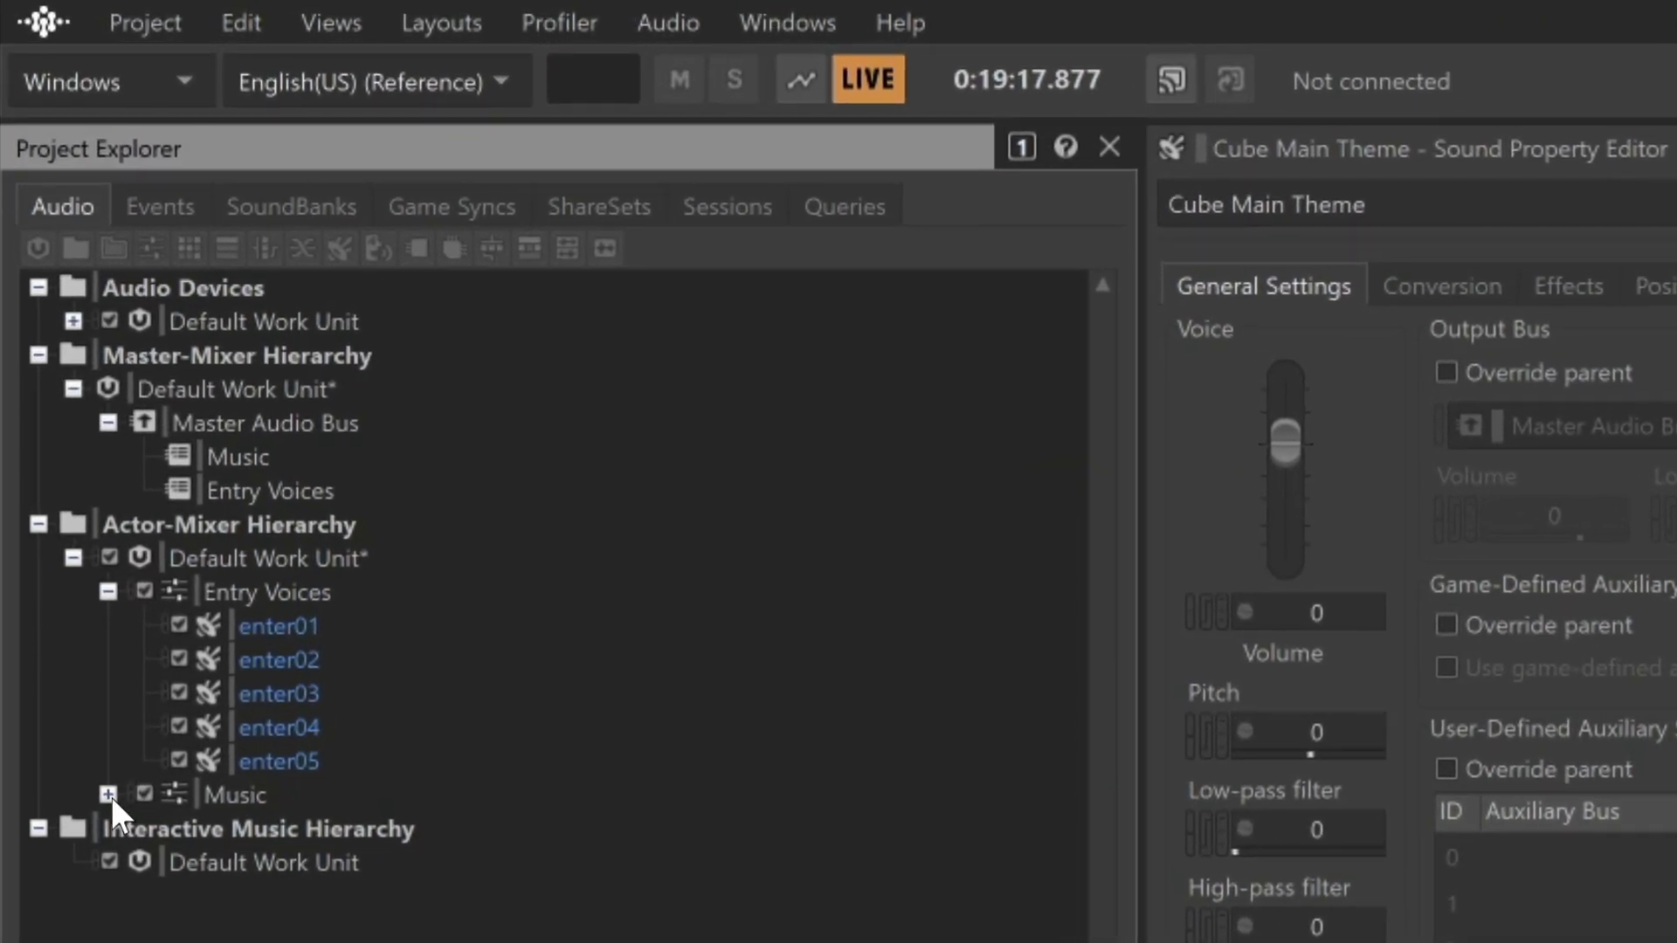
# Expand the Music actor-mixer, play Cube Main Theme, and bring up the layouts list
pyautogui.click(109, 796)
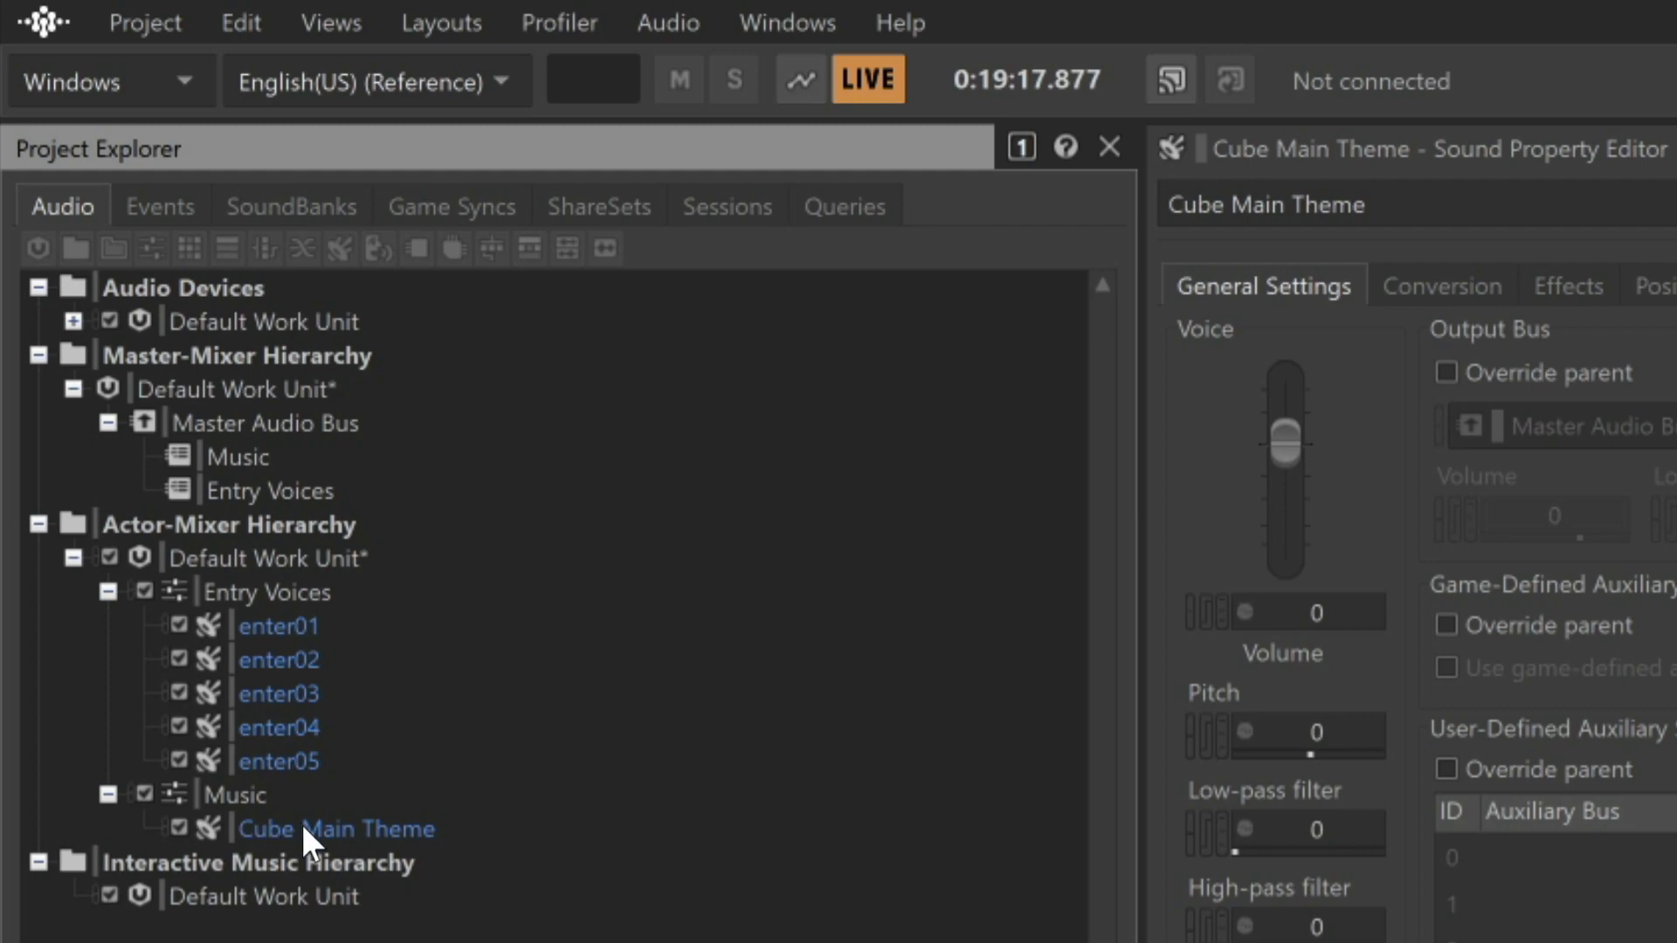
pyautogui.click(344, 835)
pyautogui.press('space')
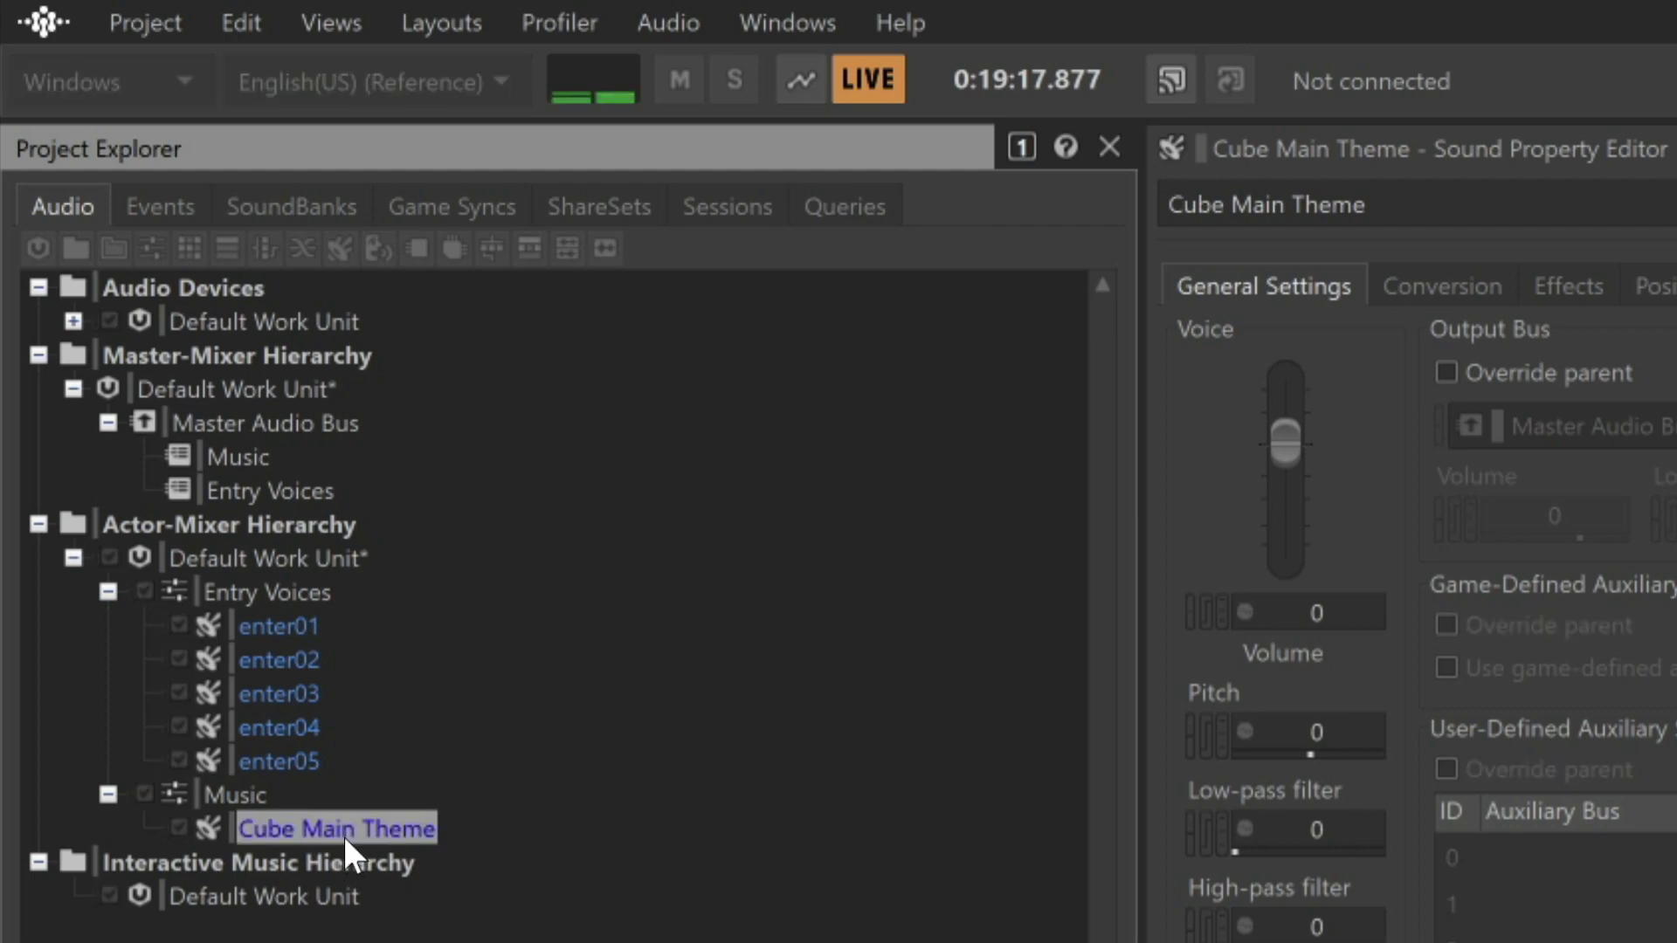
pyautogui.click(450, 21)
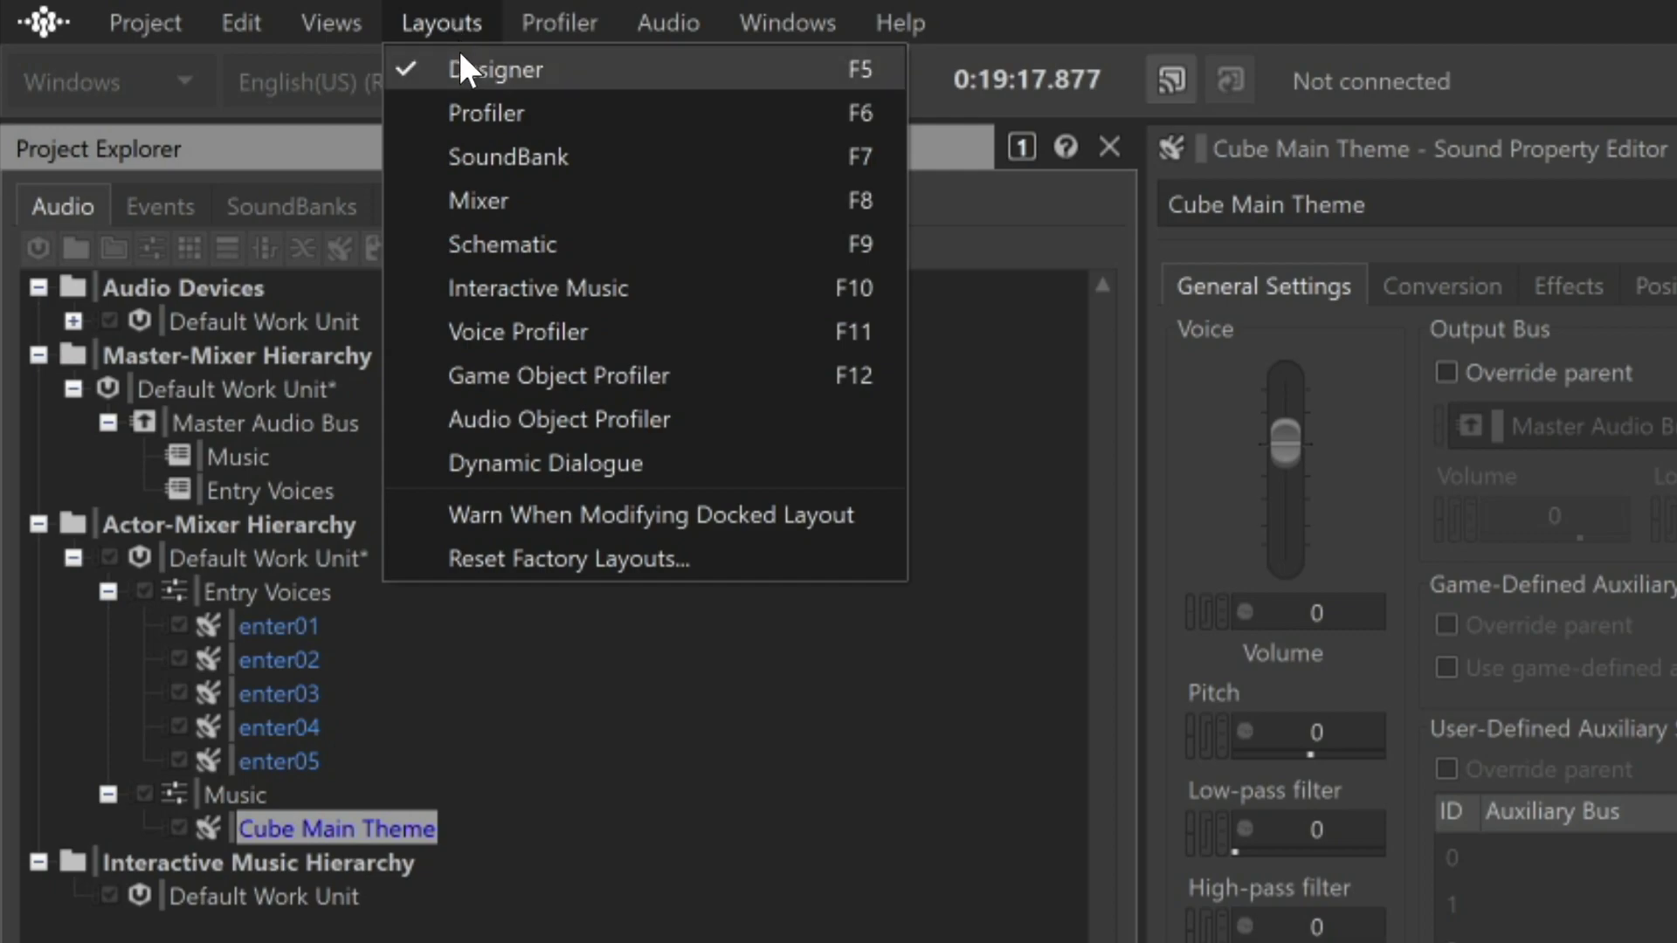
# Switch to the Voice Profiler layout, start a capture, and select Cube Main Theme in Voice Explorer
pyautogui.click(523, 328)
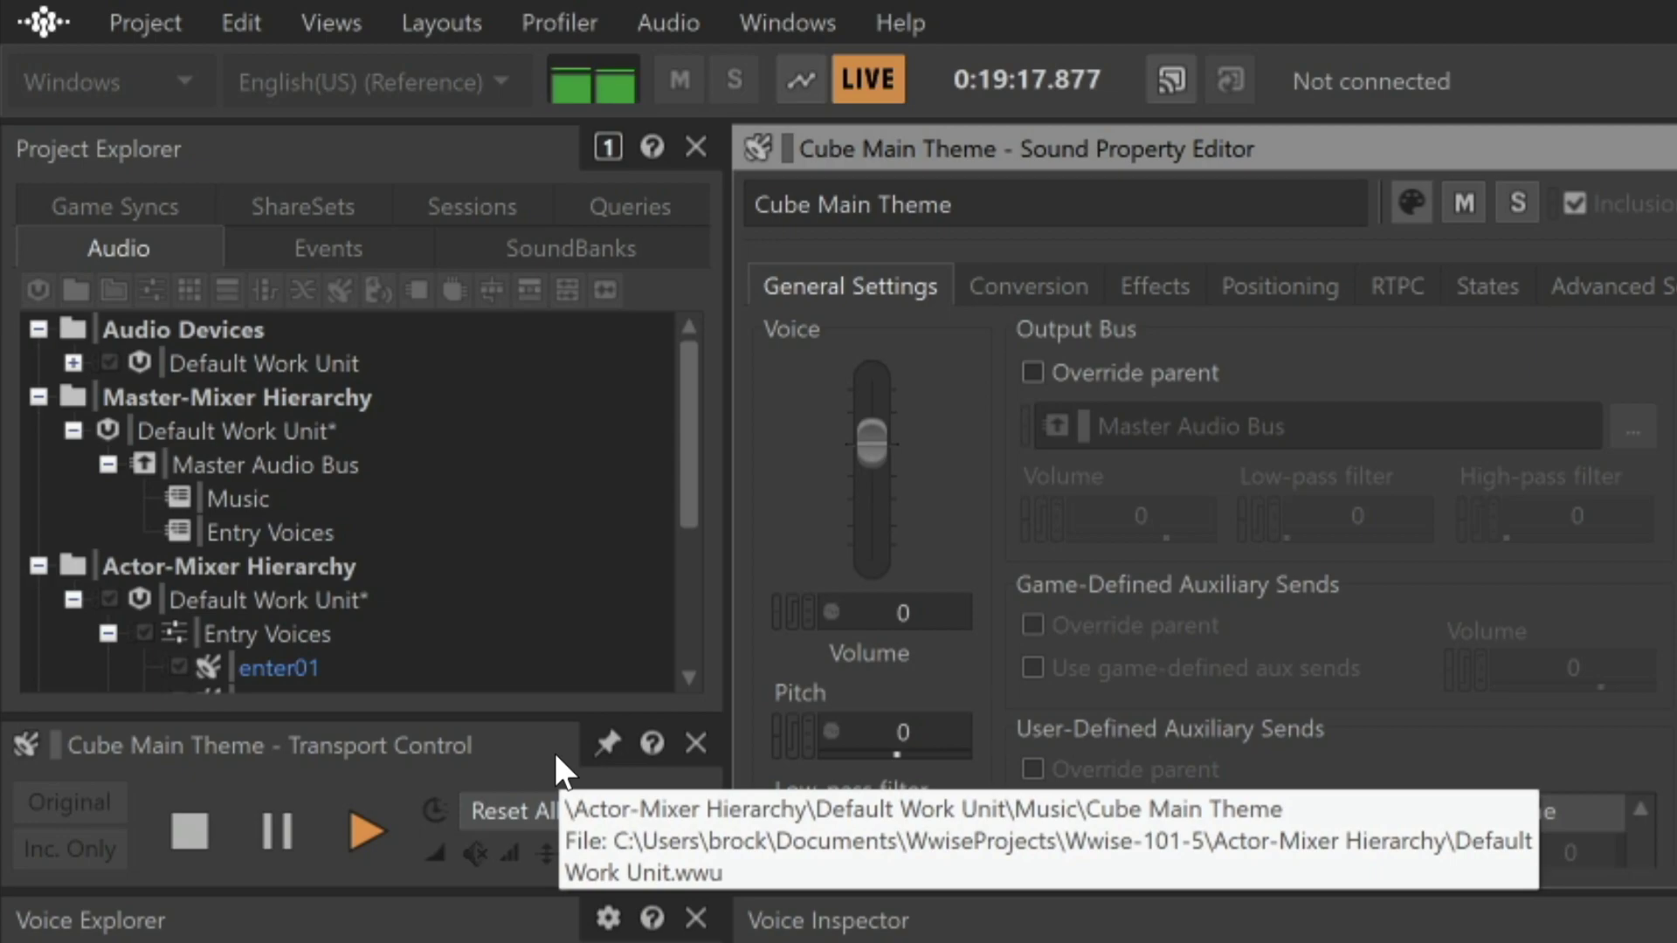
pyautogui.click(802, 87)
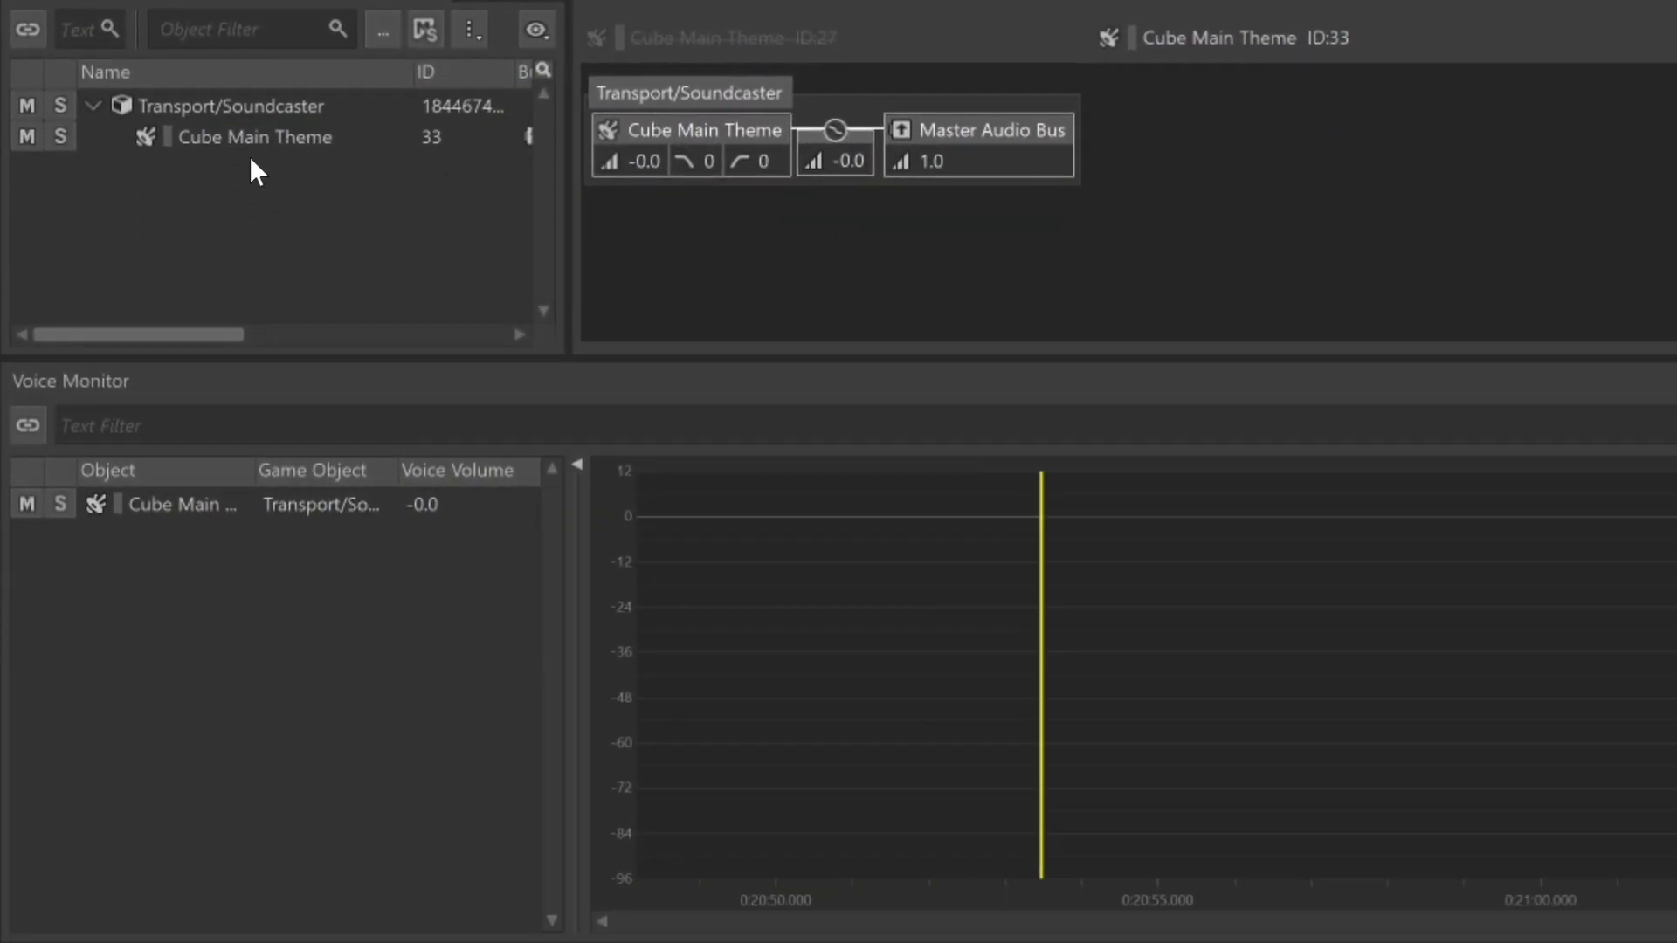
pyautogui.click(262, 137)
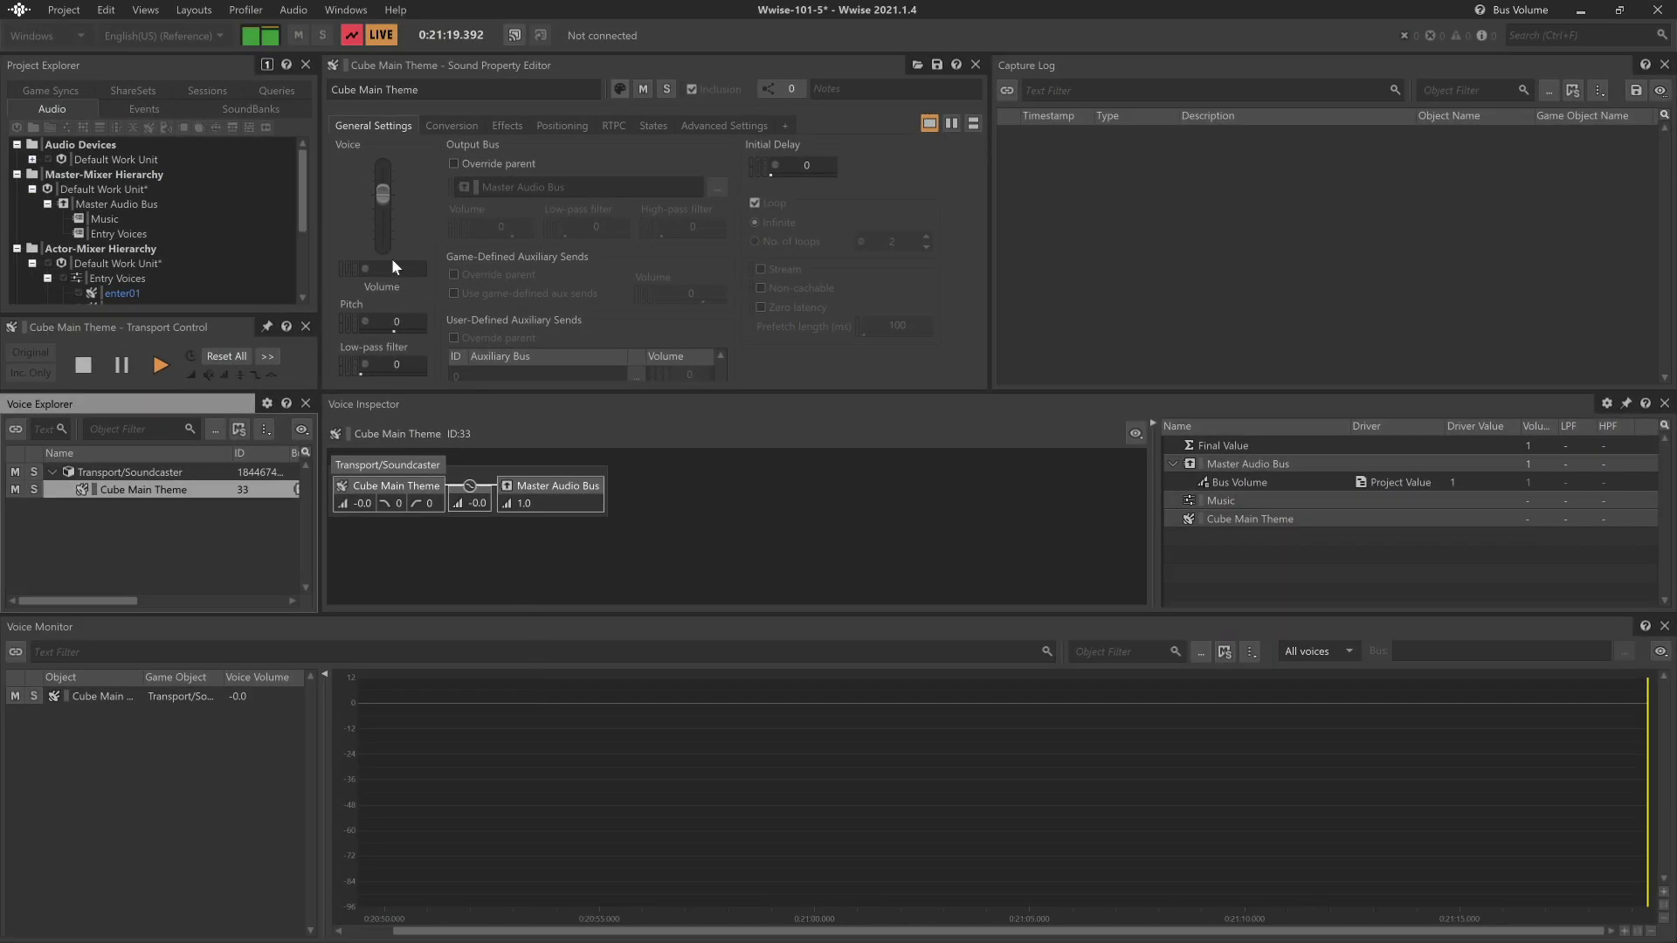
# Dip Cube Main Theme's voice volume fader to -78 and return it to 0
pyautogui.click(383, 198)
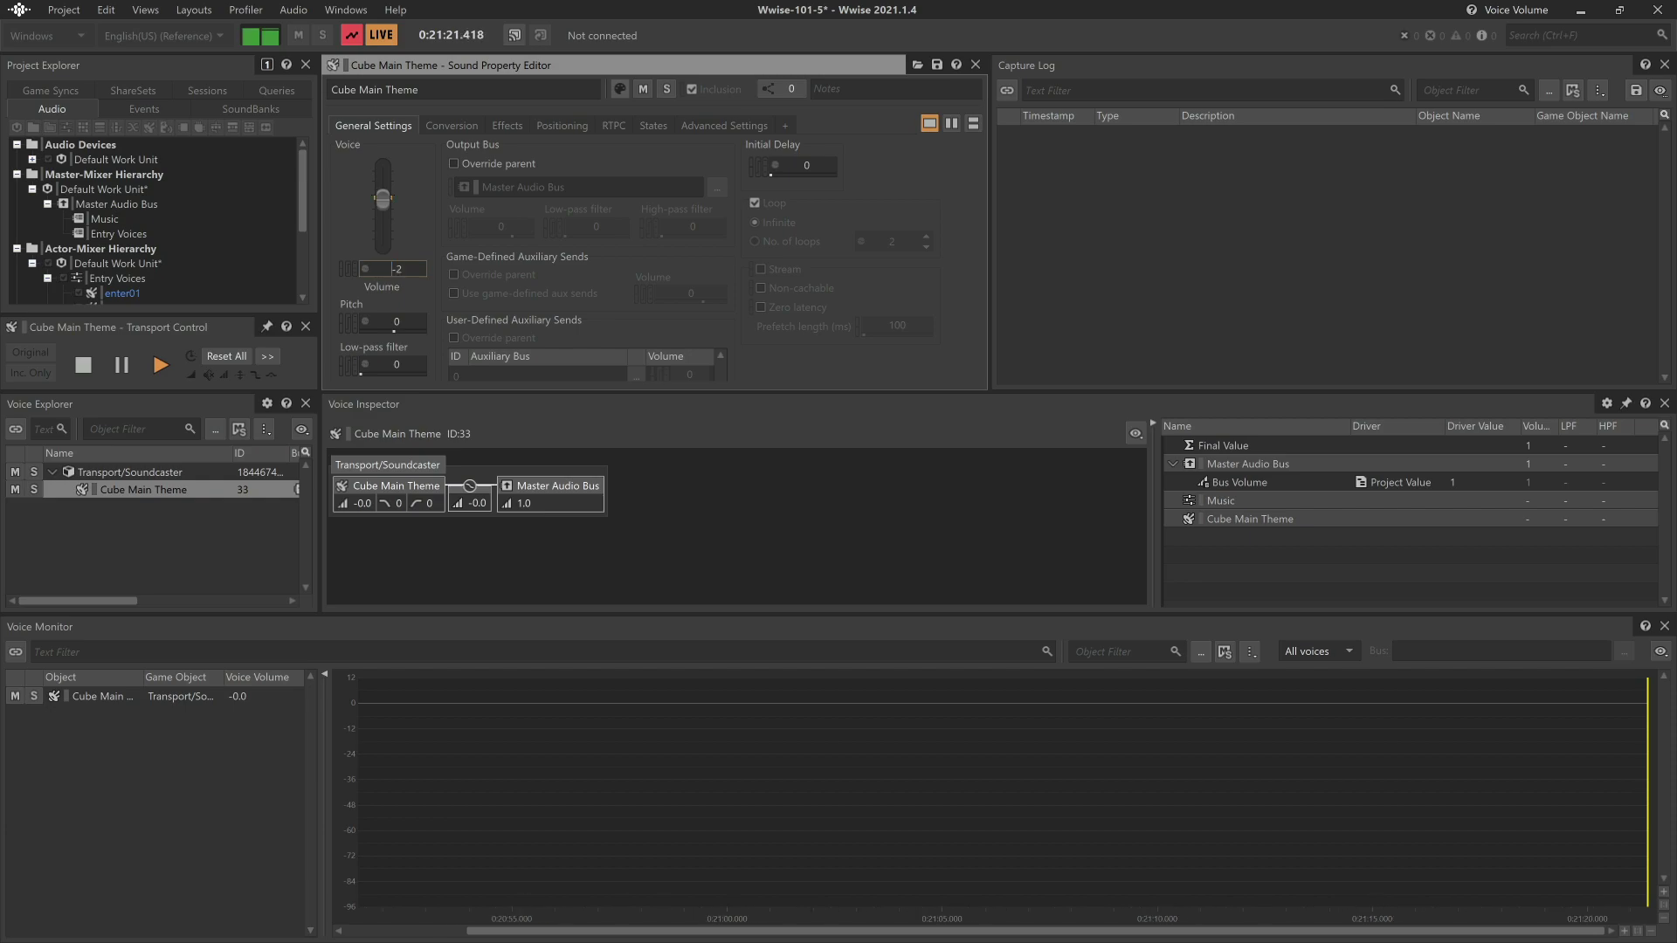
pyautogui.moveTo(384, 199)
pyautogui.mouseDown()
pyautogui.moveTo(383, 262)
pyautogui.moveTo(384, 193)
pyautogui.mouseUp()
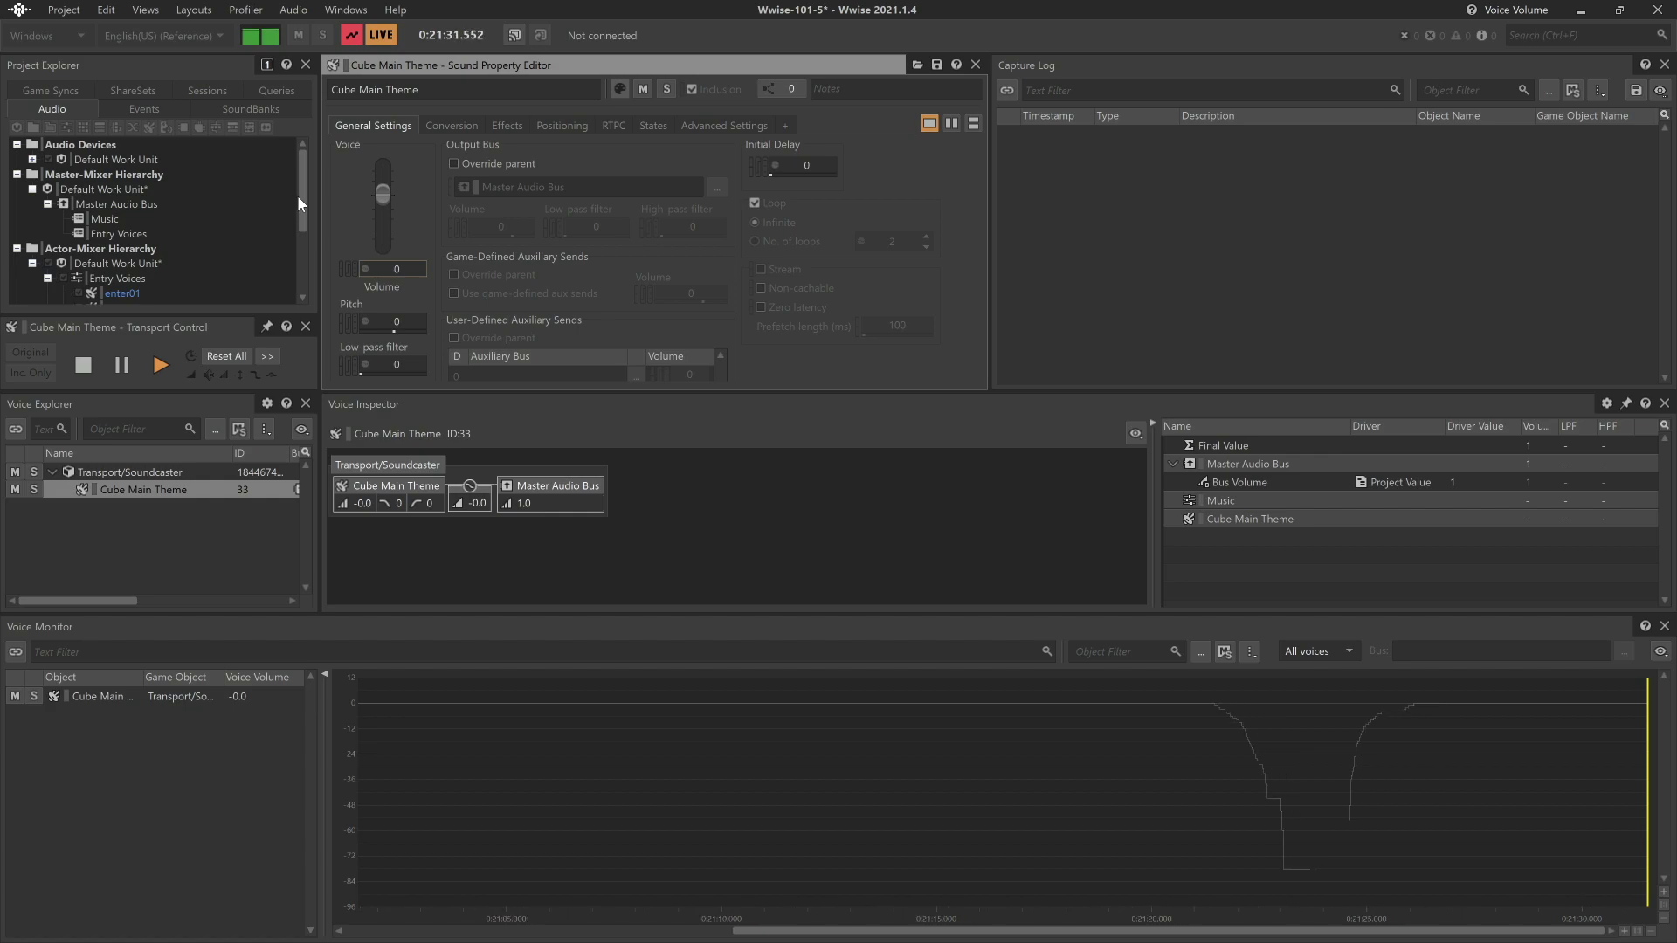
pyautogui.moveTo(298, 195); pyautogui.dragTo(291, 241)
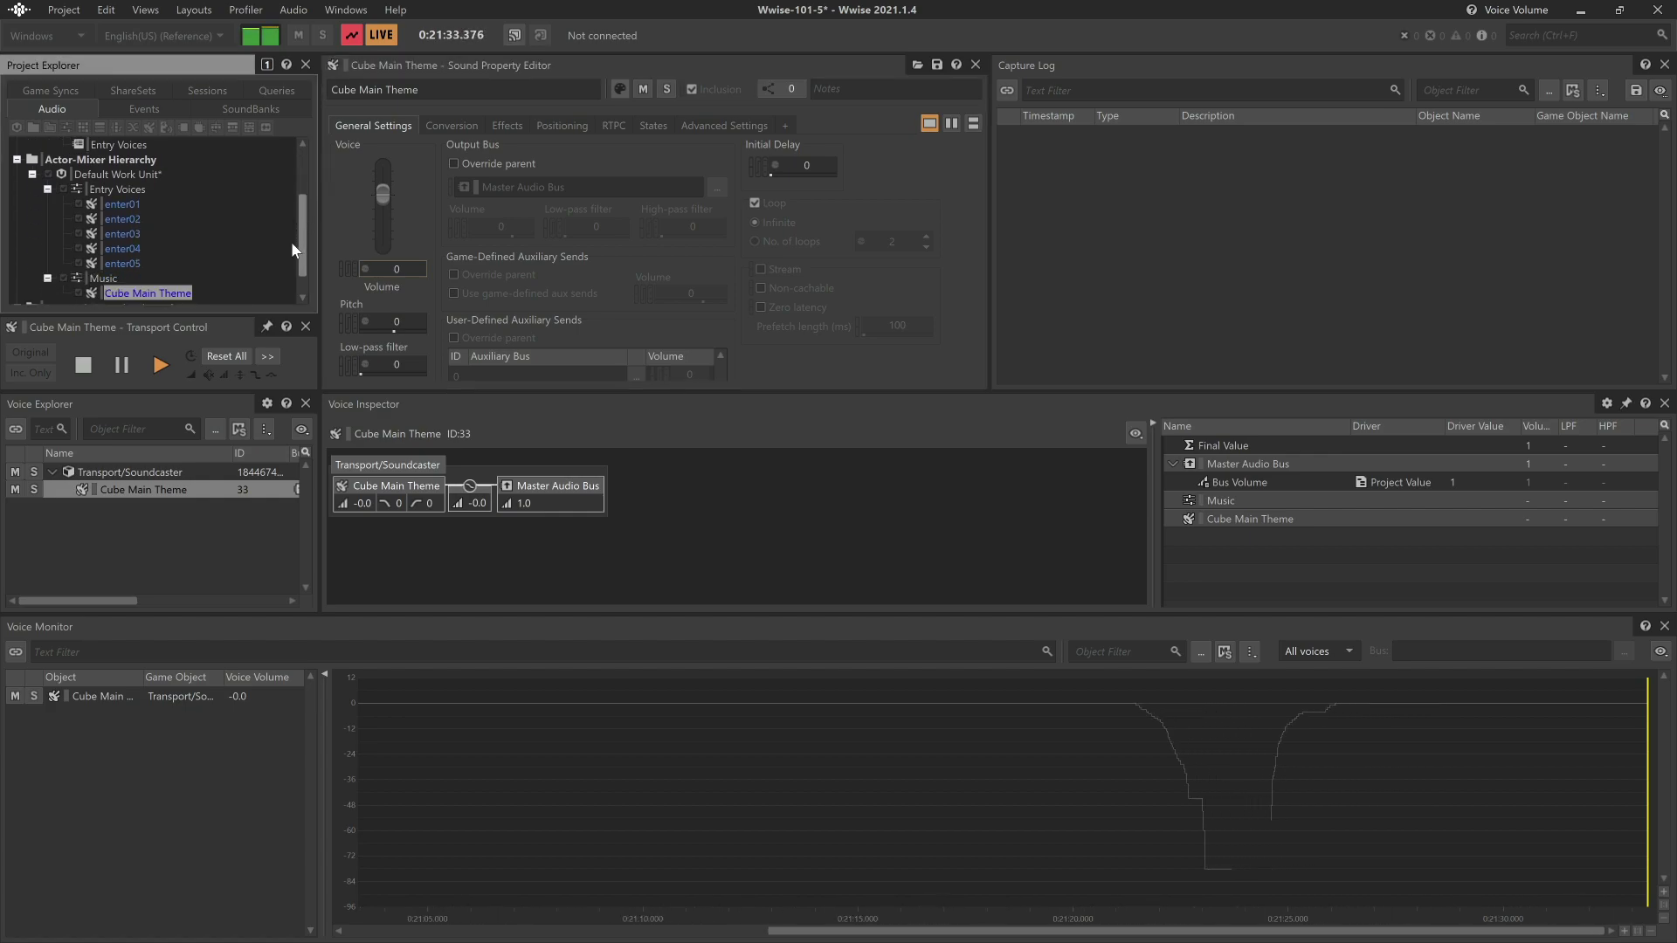
# Set the Music actor-mixer's voice volume to 4 with its Volume fader
pyautogui.click(103, 279)
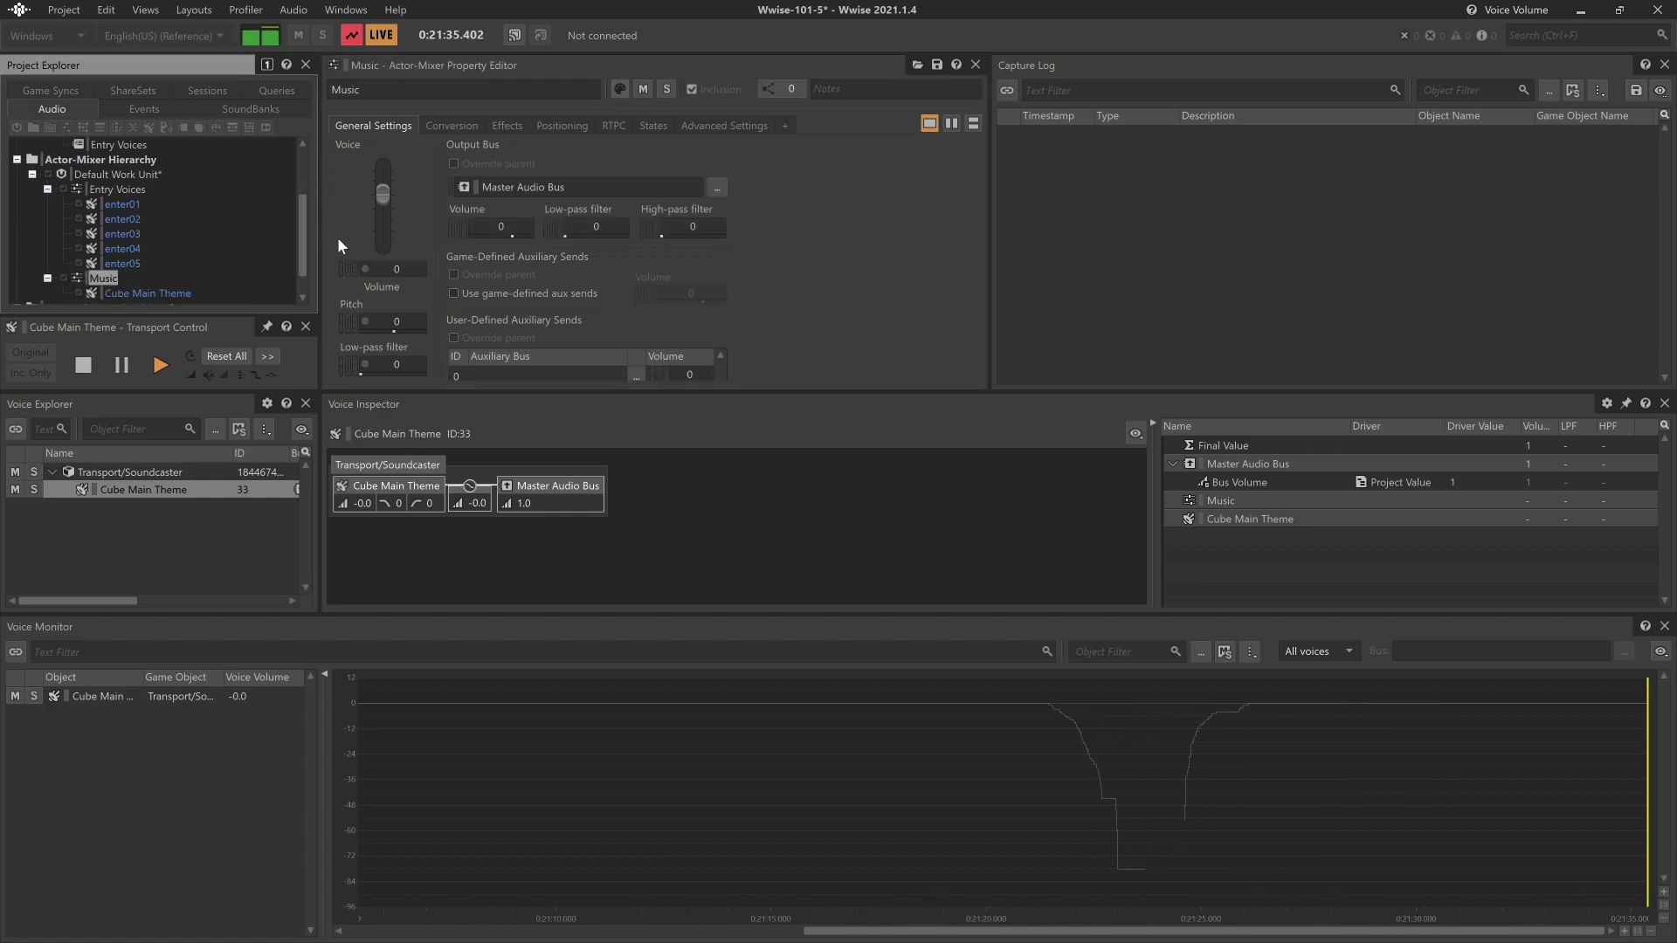
pyautogui.moveTo(380, 194); pyautogui.dragTo(380, 185)
pyautogui.write('4')
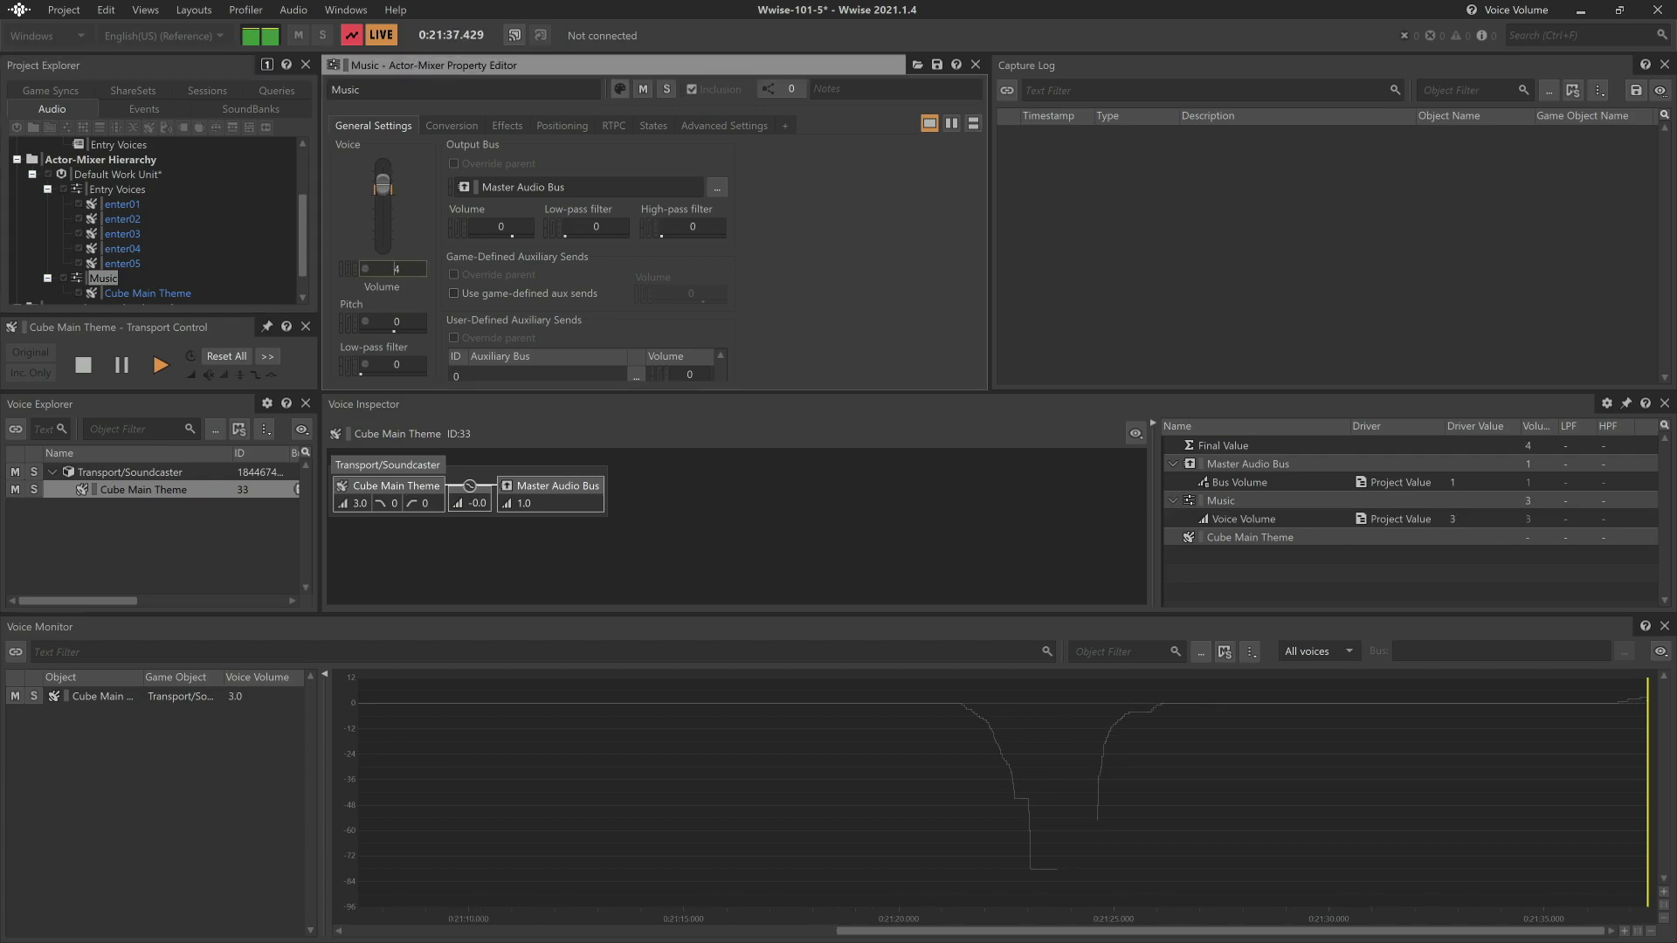
pyautogui.press('Return')
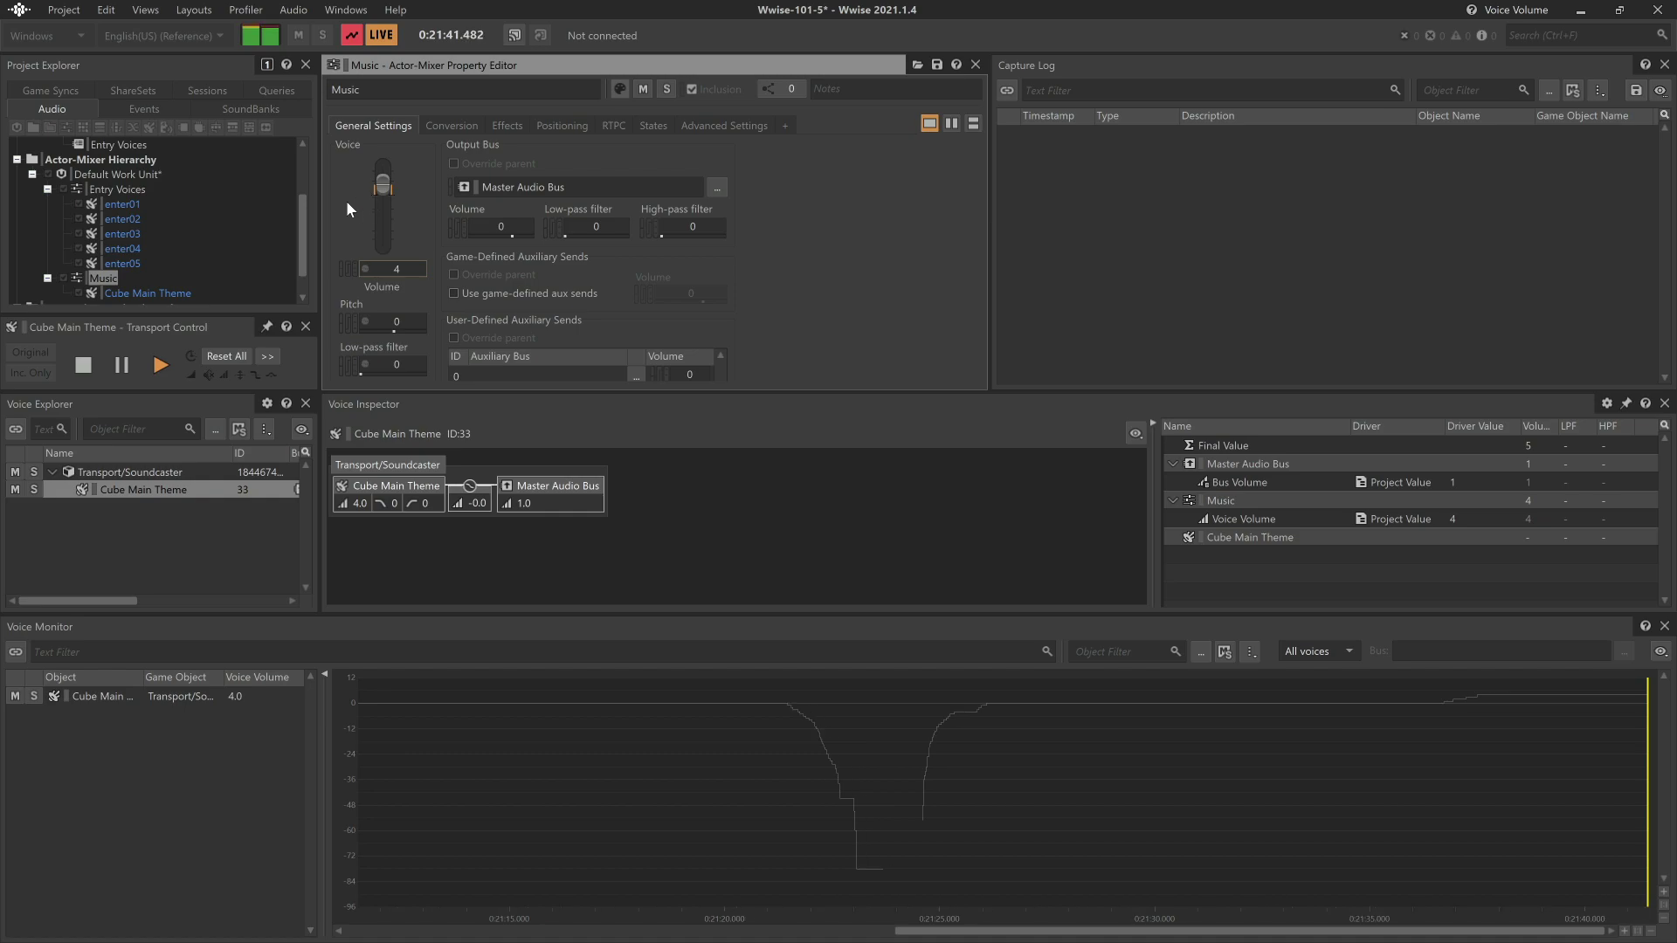
pyautogui.moveTo(304, 234); pyautogui.dragTo(307, 193)
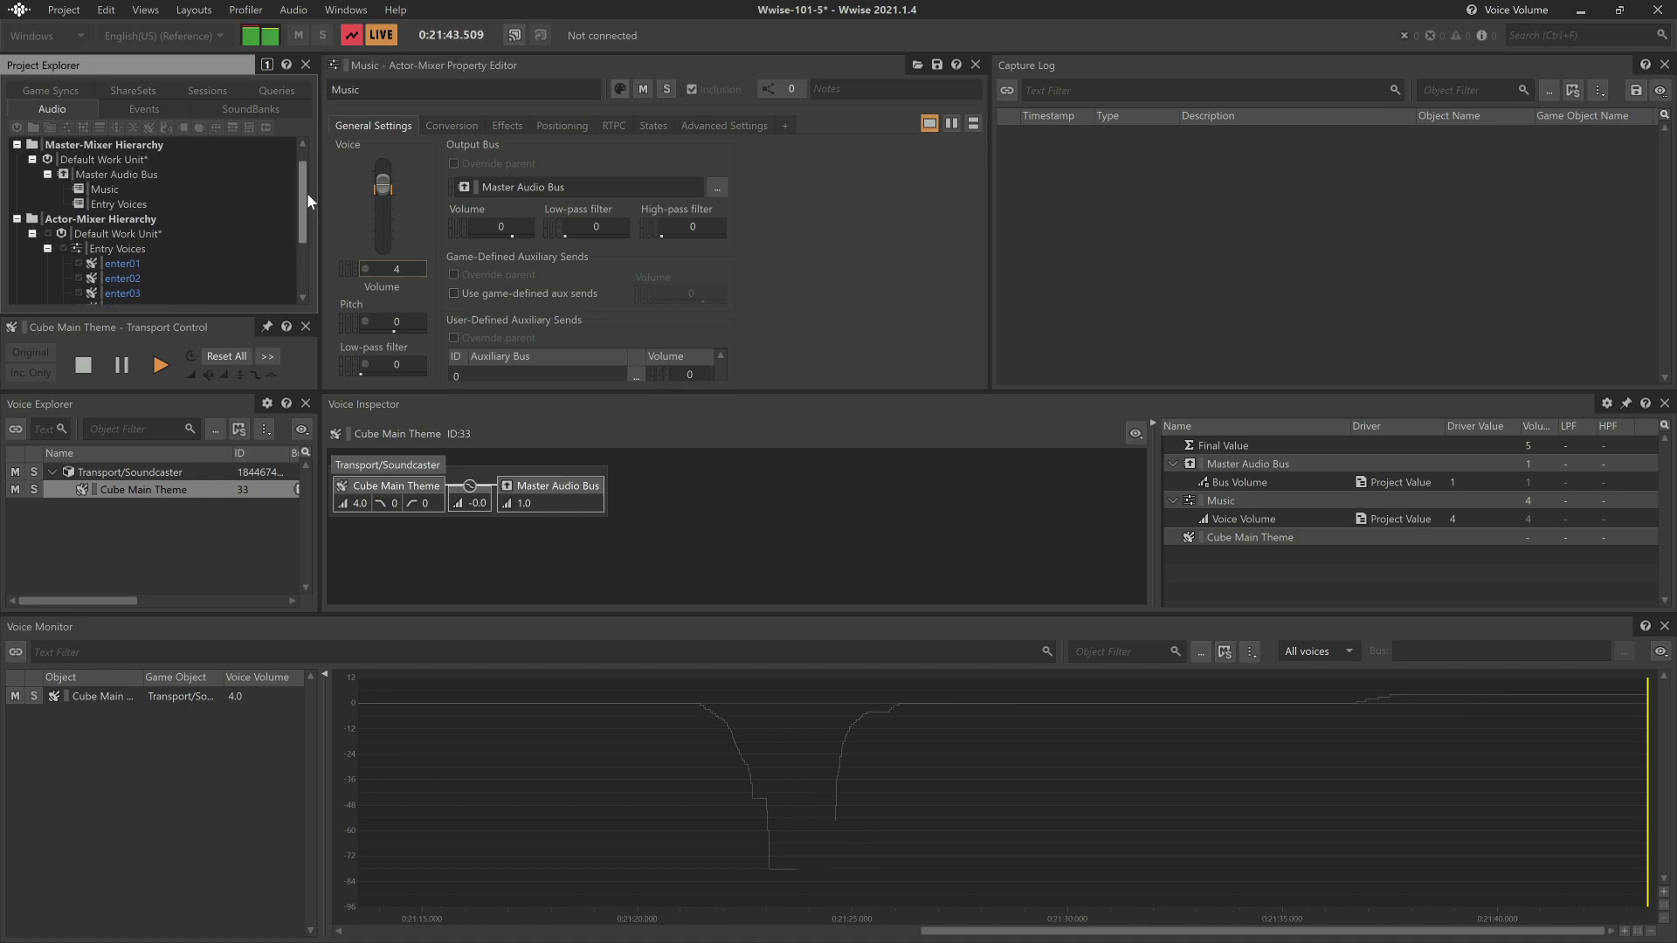
# Set the Music bus volume fader to -5, then the Master Audio Bus fader to -7
pyautogui.click(111, 189)
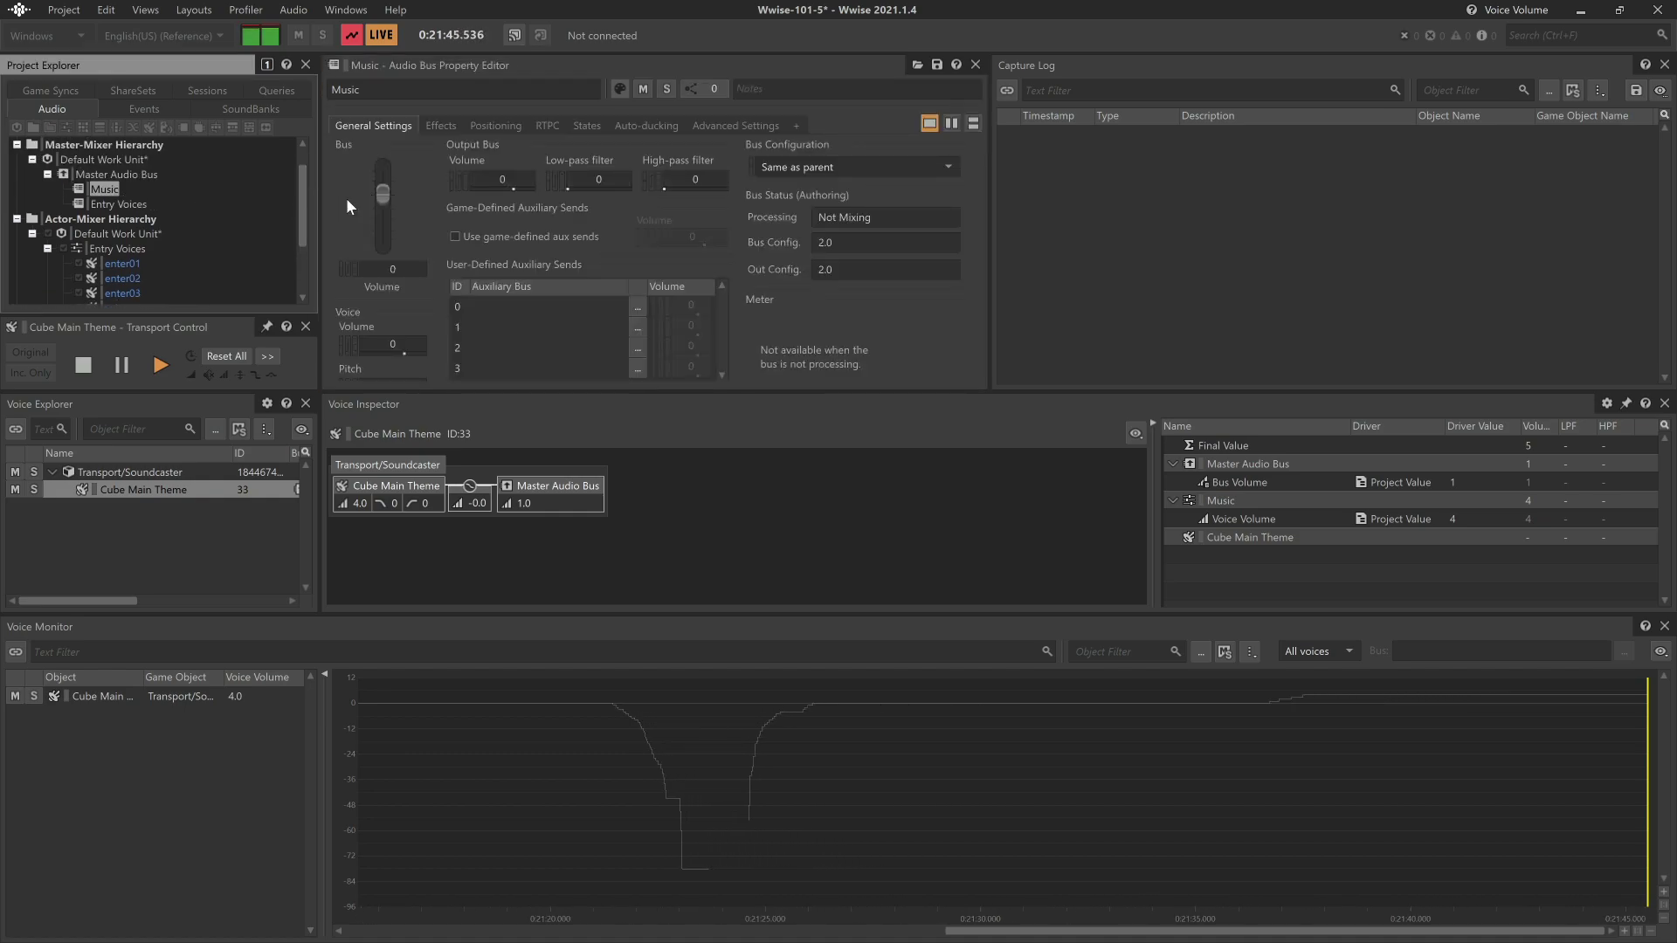
pyautogui.moveTo(382, 199); pyautogui.dragTo(382, 207)
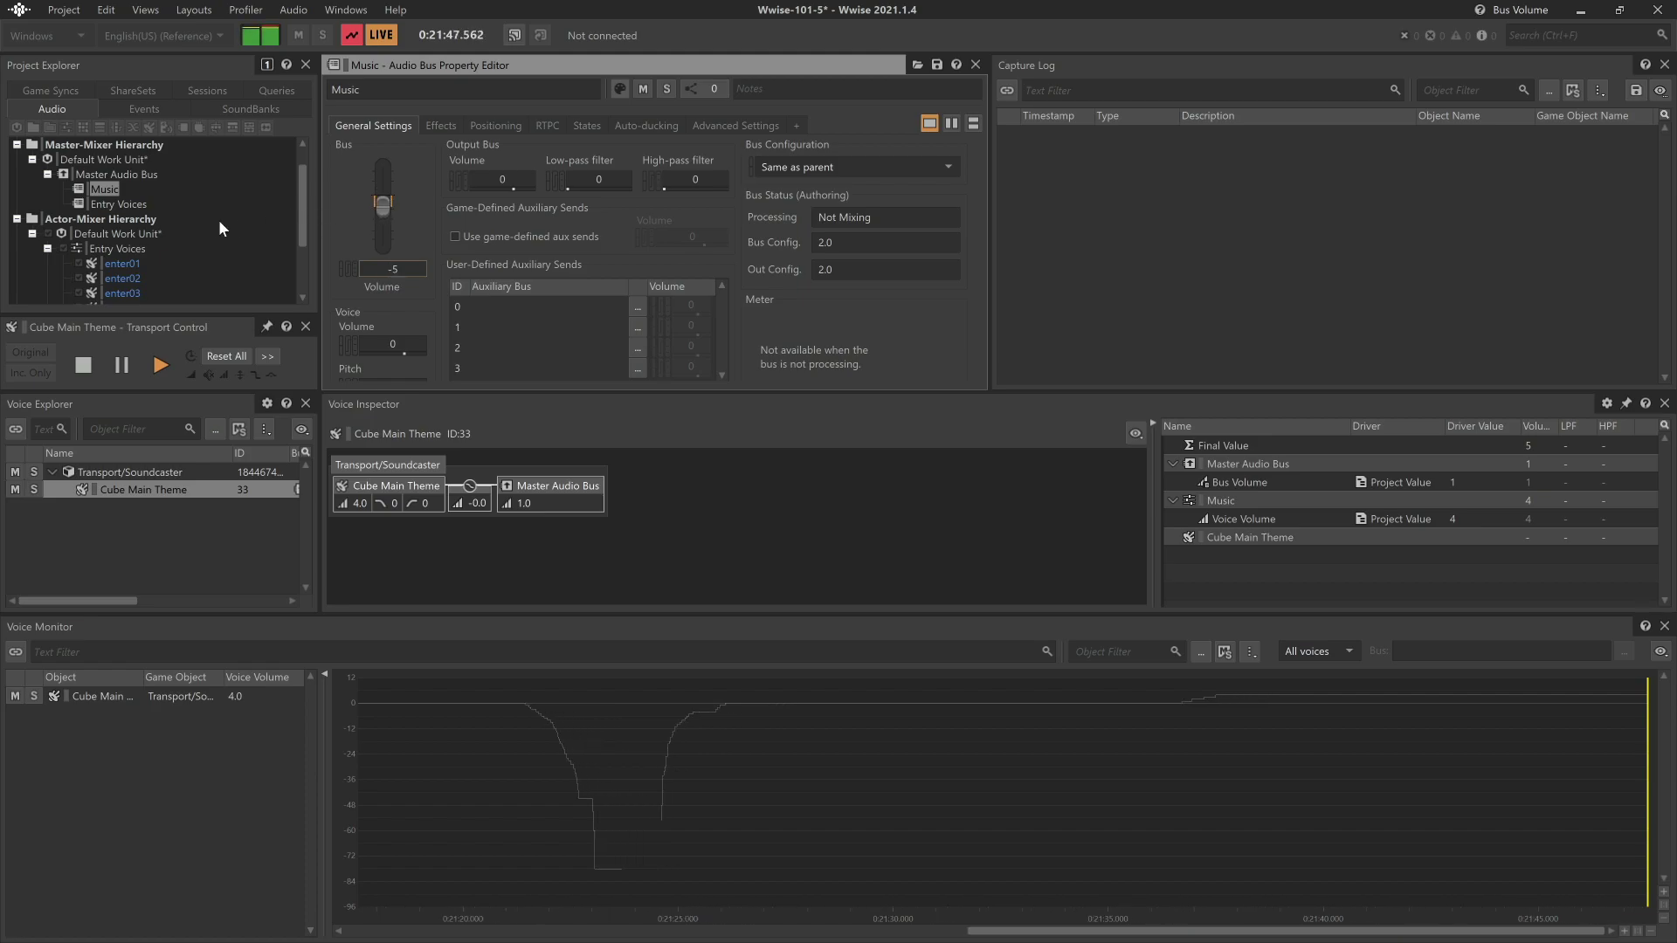
pyautogui.click(154, 174)
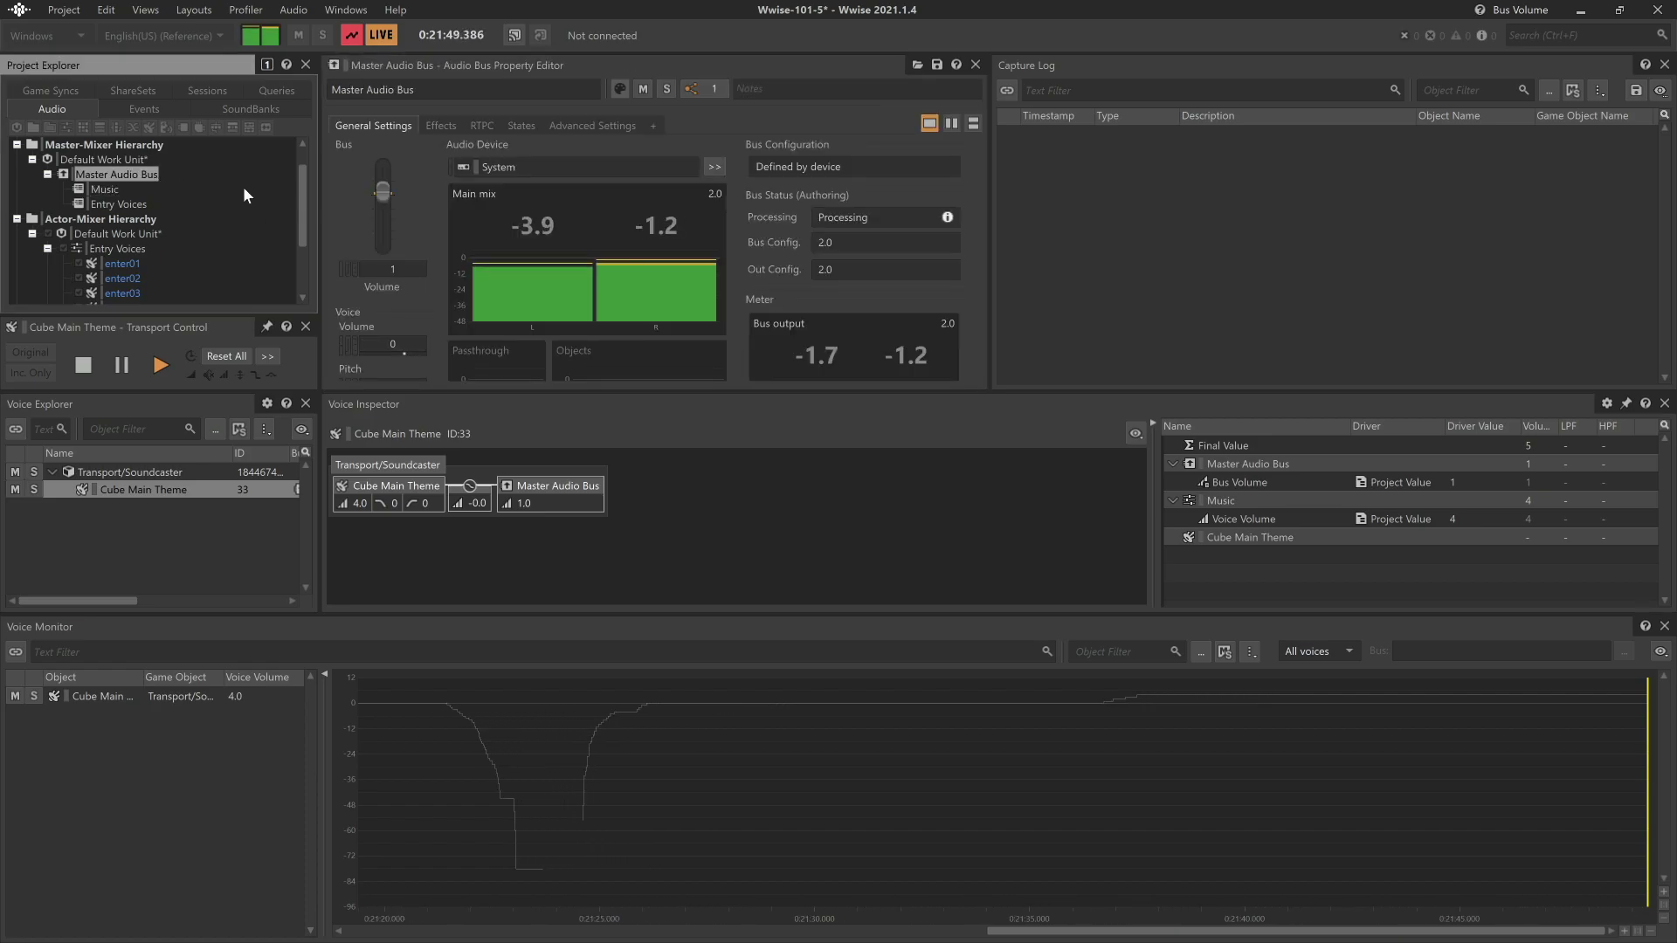
pyautogui.moveTo(382, 192); pyautogui.dragTo(382, 208)
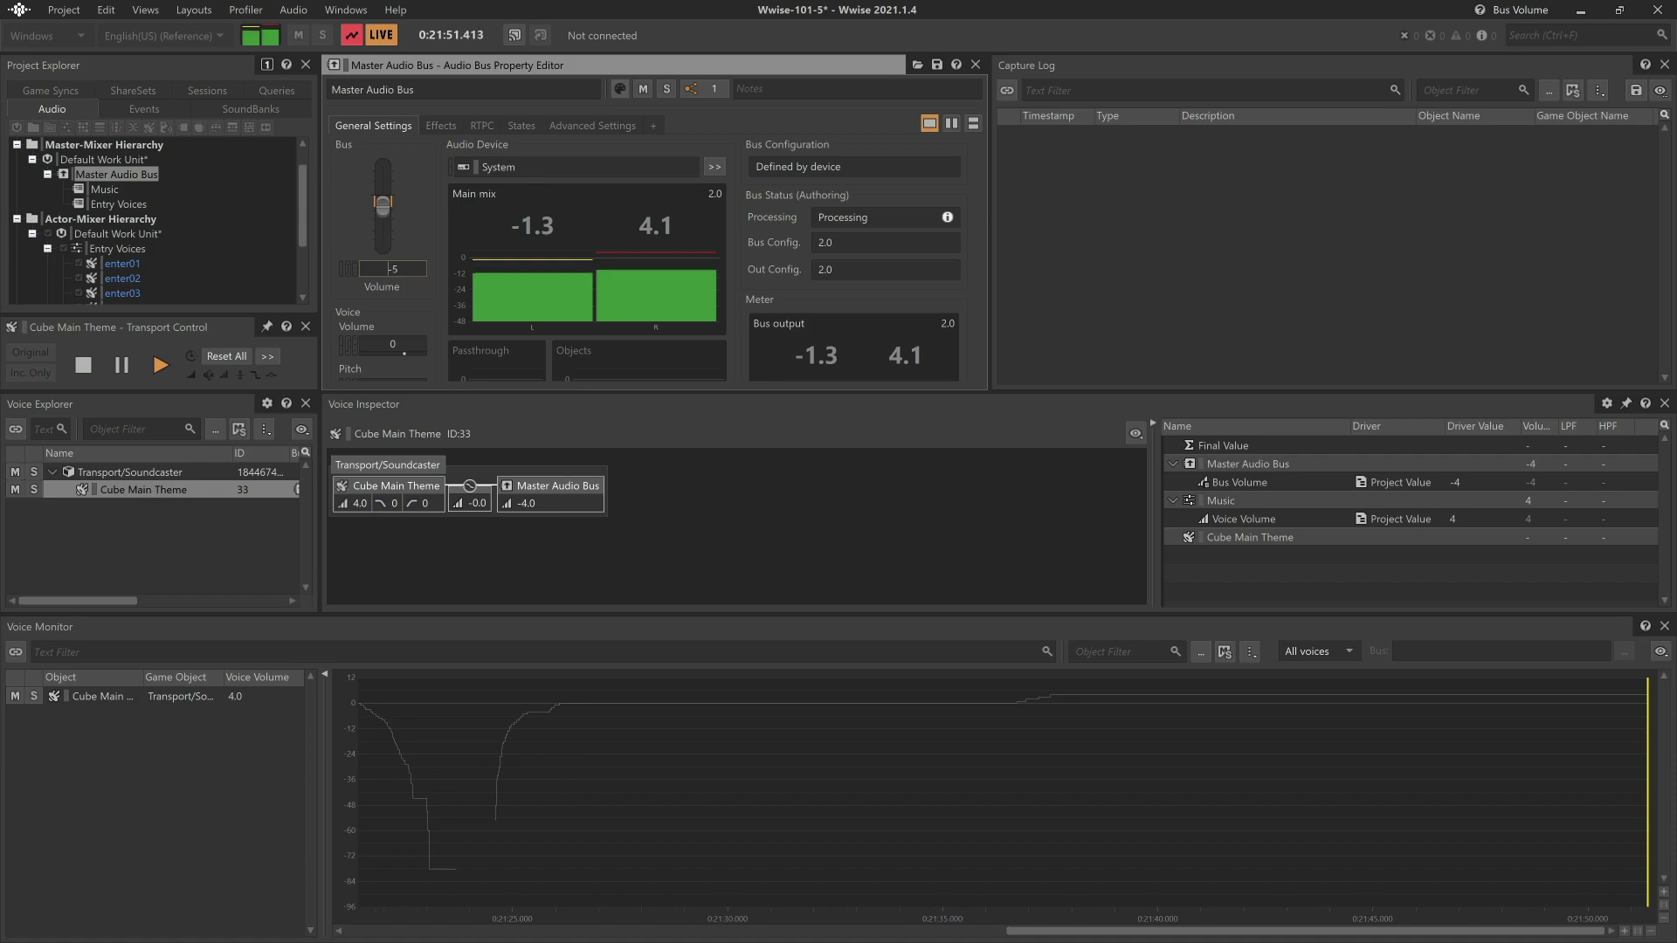